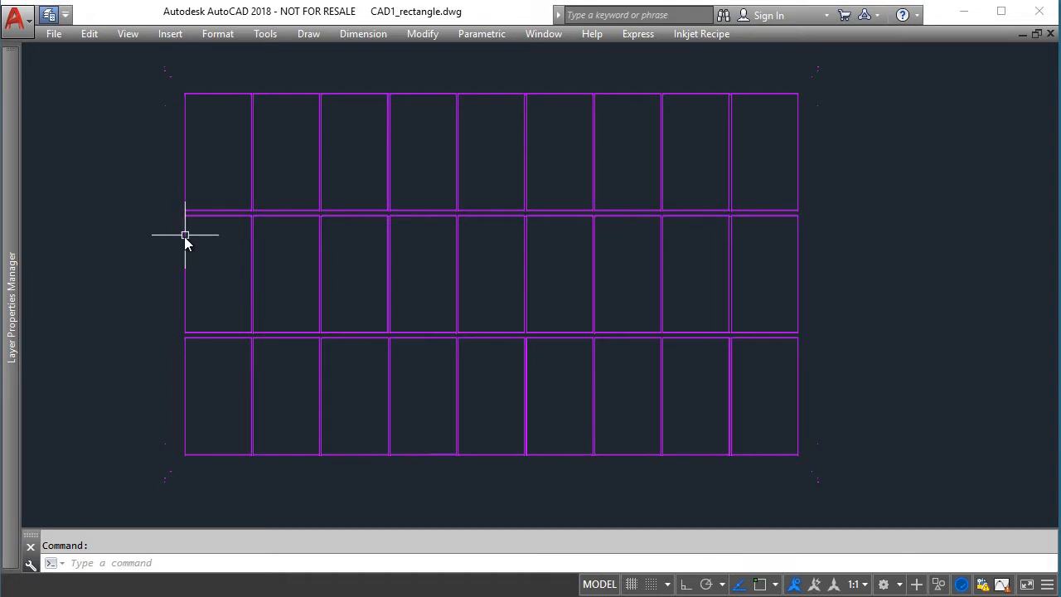
- Try to explode the cell array with AutoCAD's Explode command
mouse_move(183, 237)
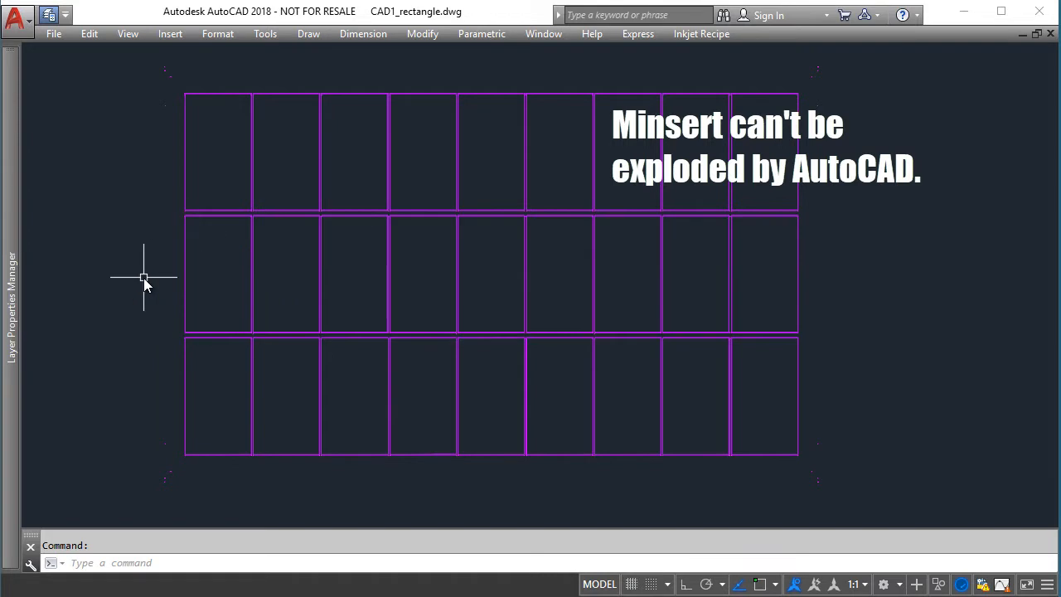
text(EXPLOD)
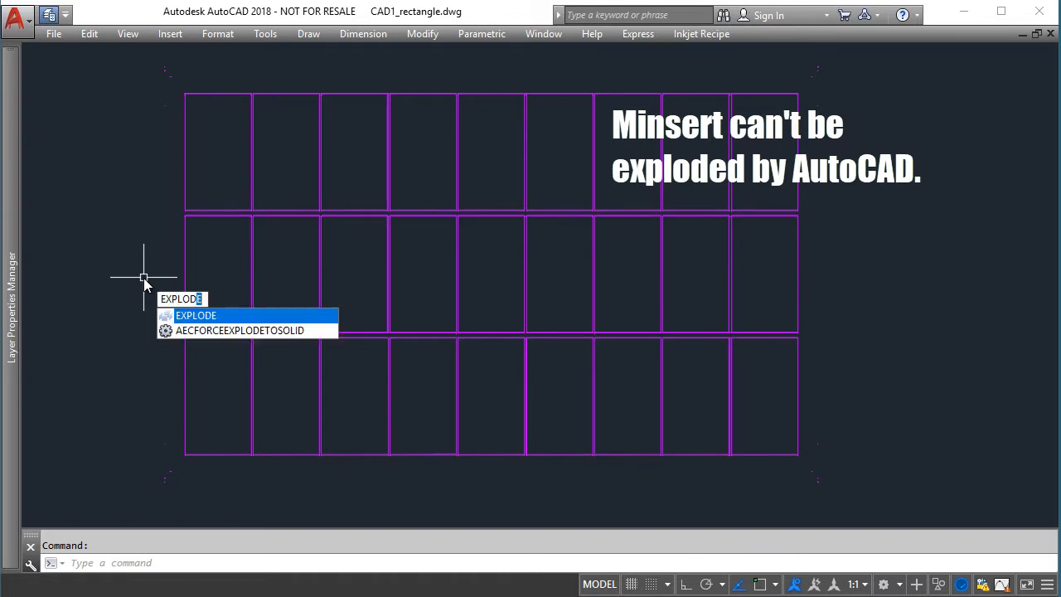
text(E)
key(Return)
click(186, 246)
key(Return)
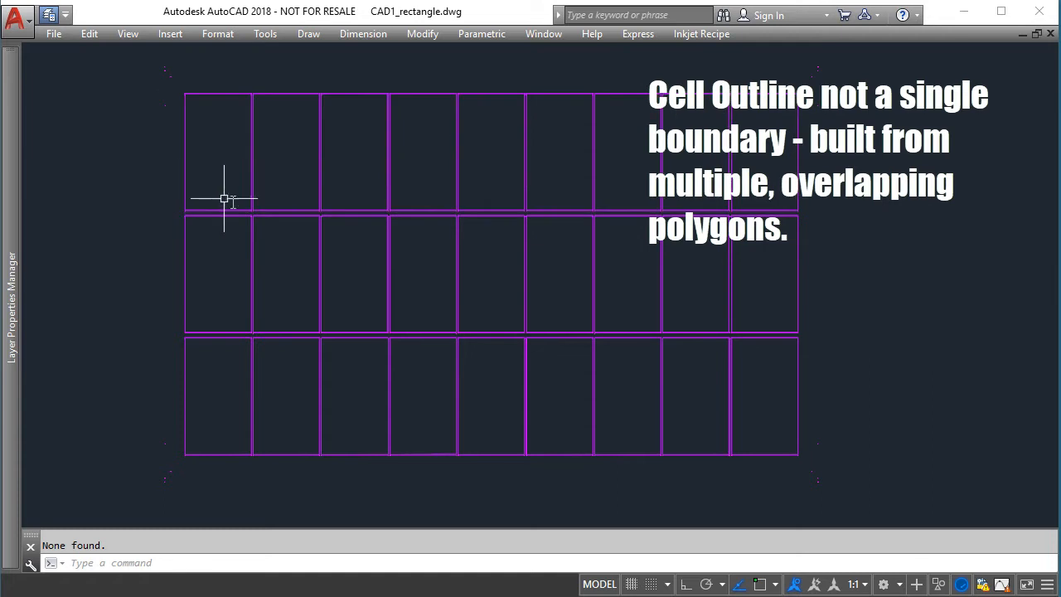
- Break the whole cell array down into its individual polylines with the Inkjet Recipe Explode Nested Blocks command
scroll(227, 267, up, 8)
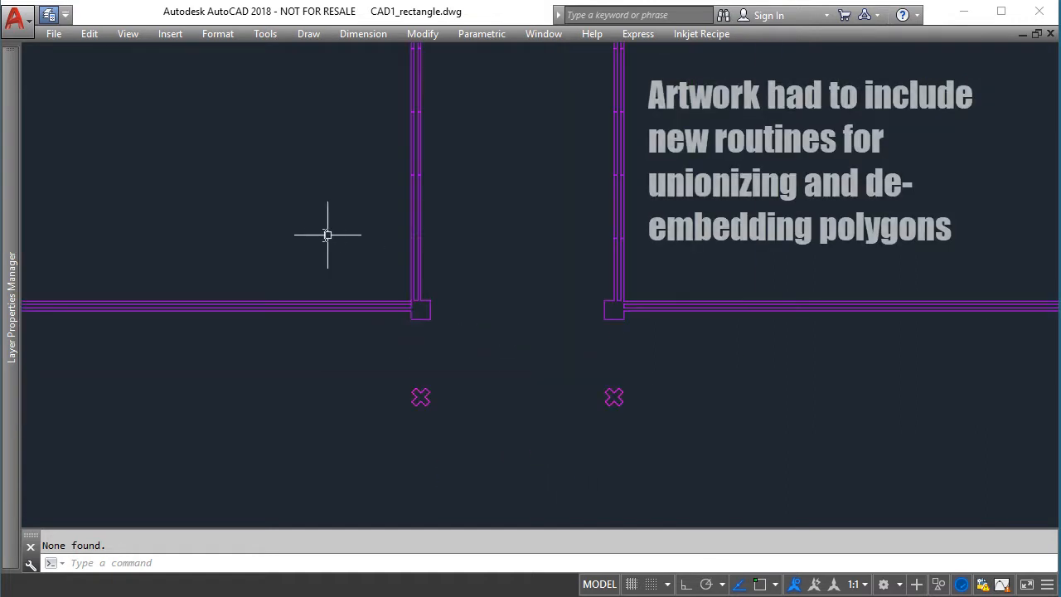
mouse_move(327, 235)
middle_down()
mouse_move(438, 284)
mouse_move(602, 332)
middle_up()
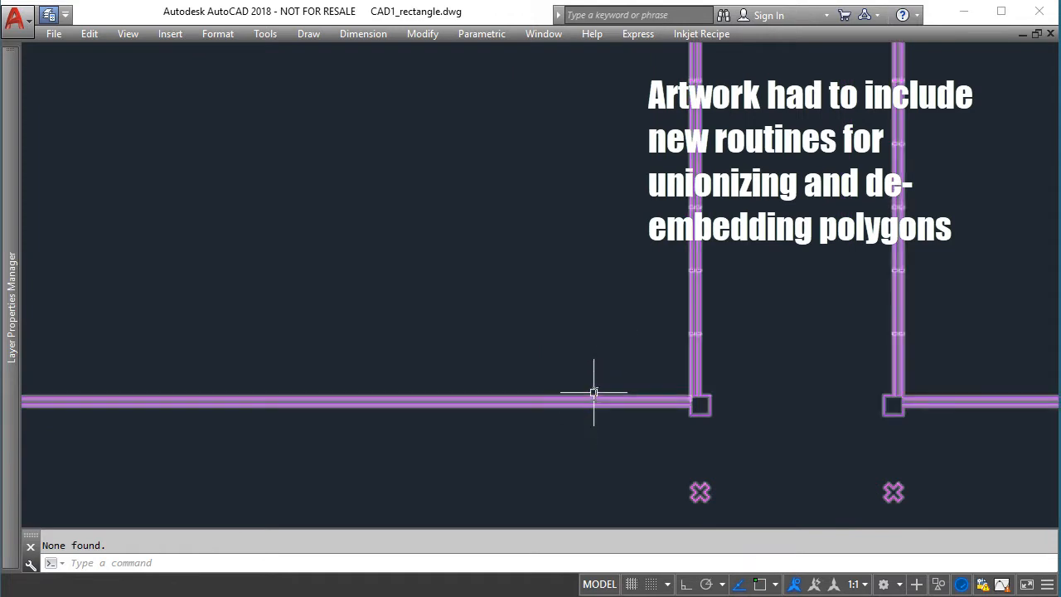
scroll(502, 299, down, 2)
scroll(491, 281, down, 2)
scroll(491, 282, down, 6)
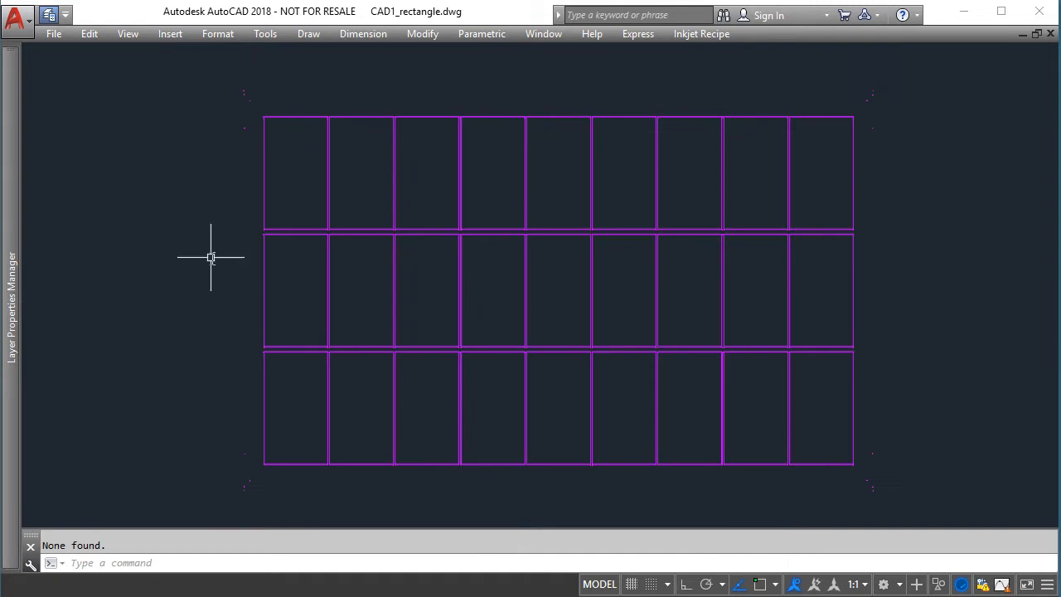
click(712, 37)
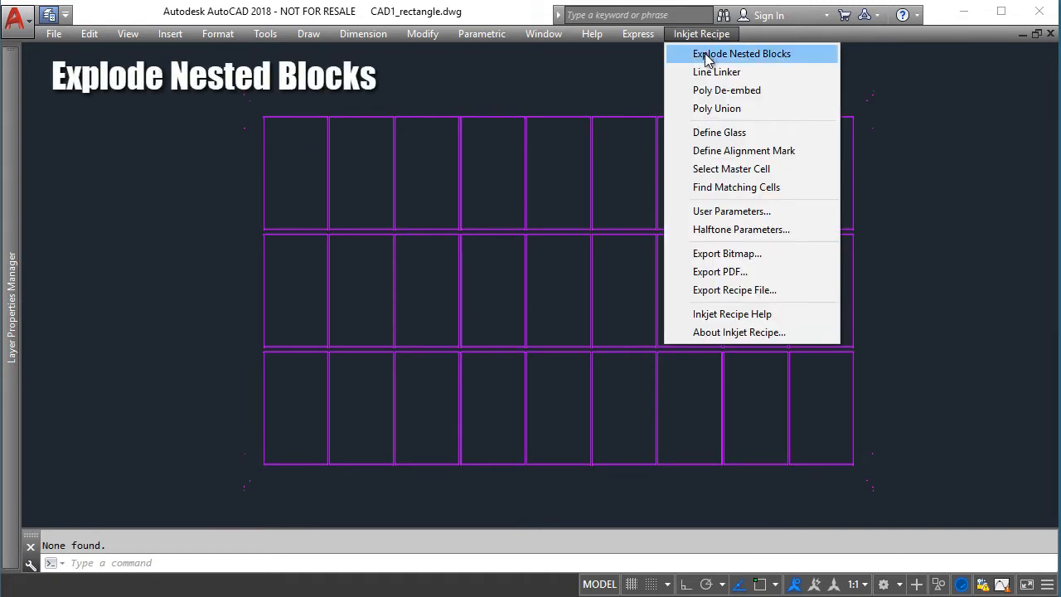
click(705, 55)
click(471, 332)
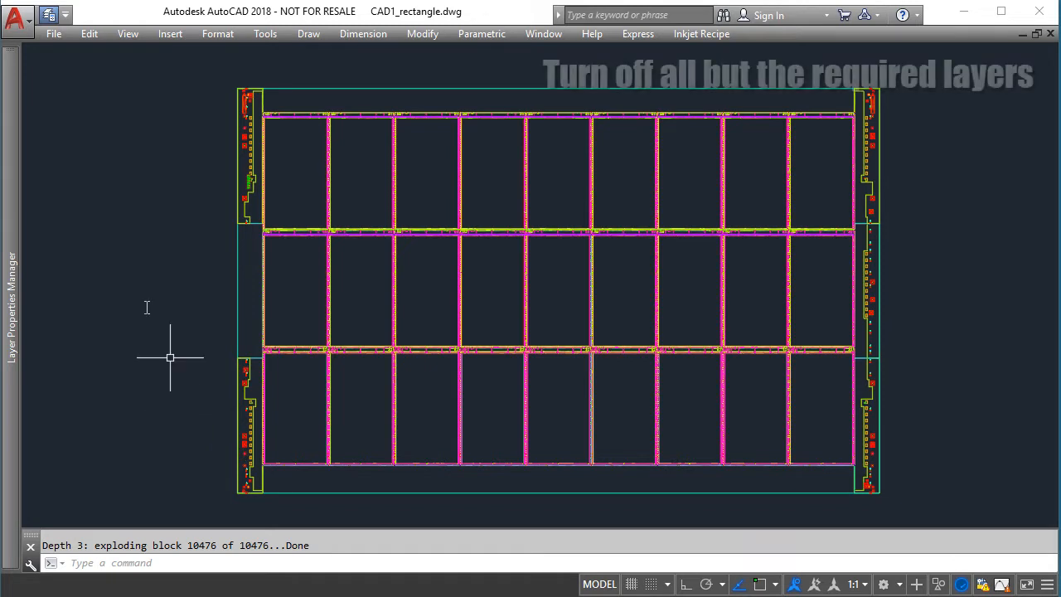
- Turn off every layer except L7 and L10
mouse_move(12, 236)
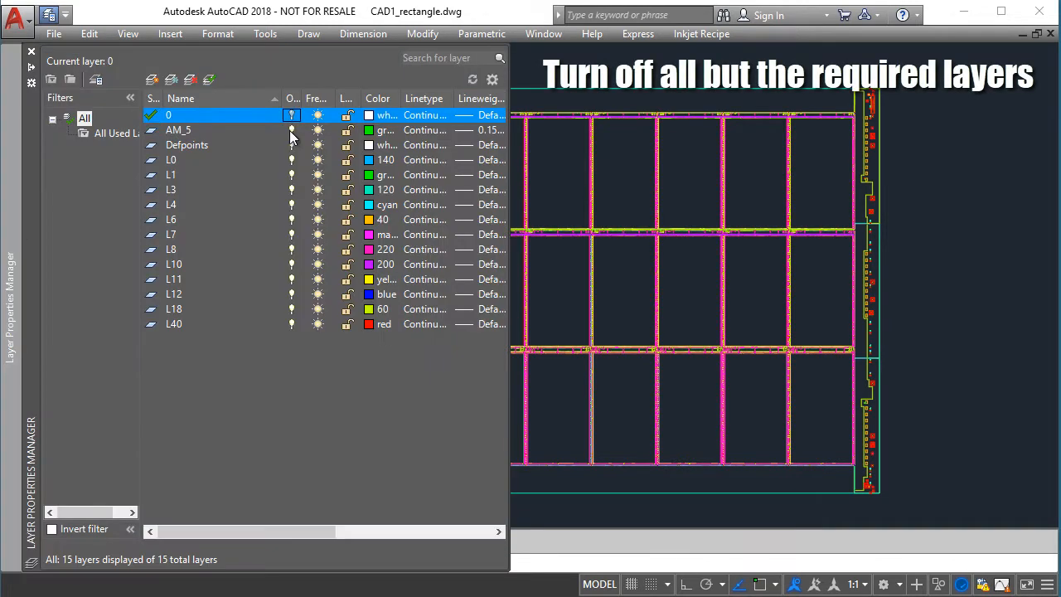
click(290, 130)
click(291, 145)
click(291, 160)
click(291, 175)
click(291, 189)
click(291, 205)
click(291, 219)
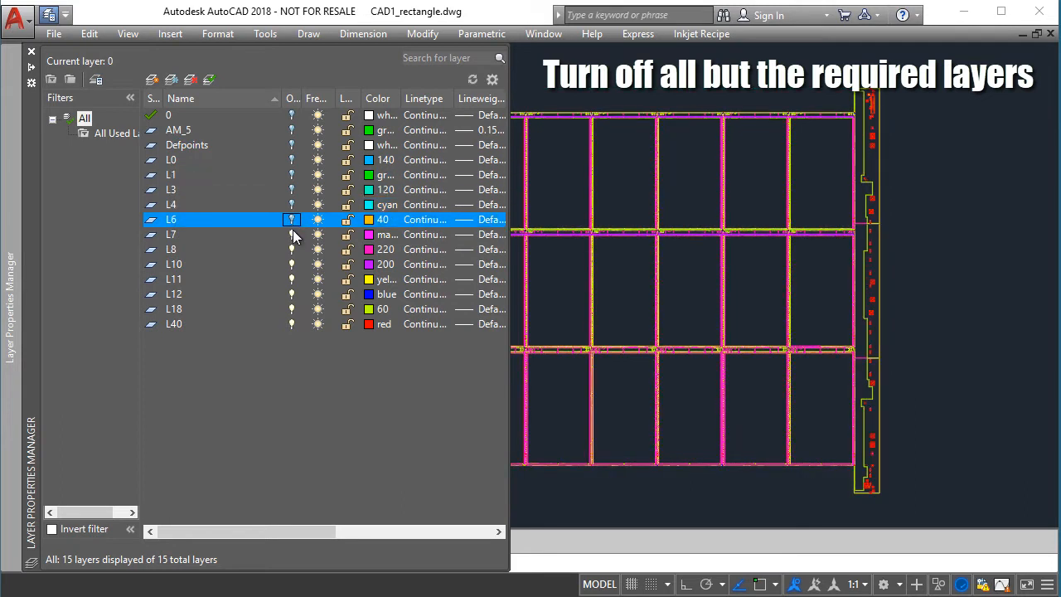
click(291, 249)
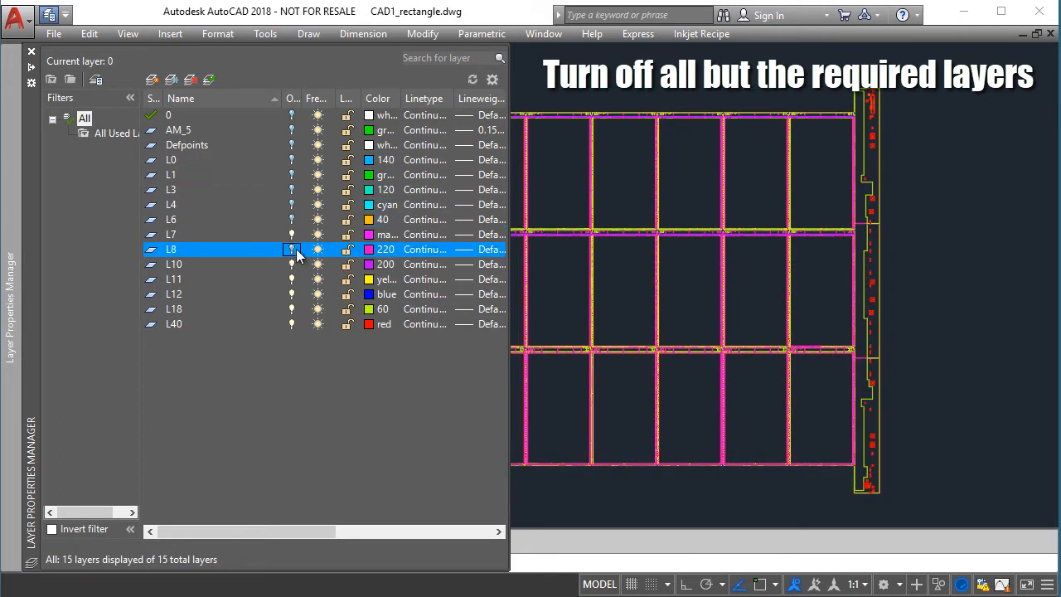
click(290, 279)
click(291, 294)
click(291, 309)
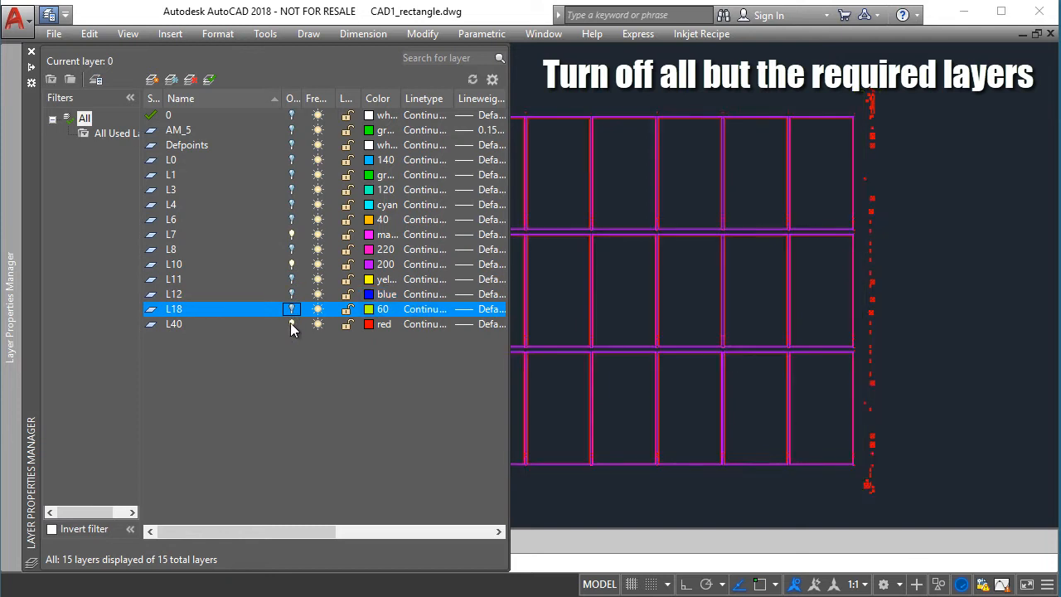
click(291, 324)
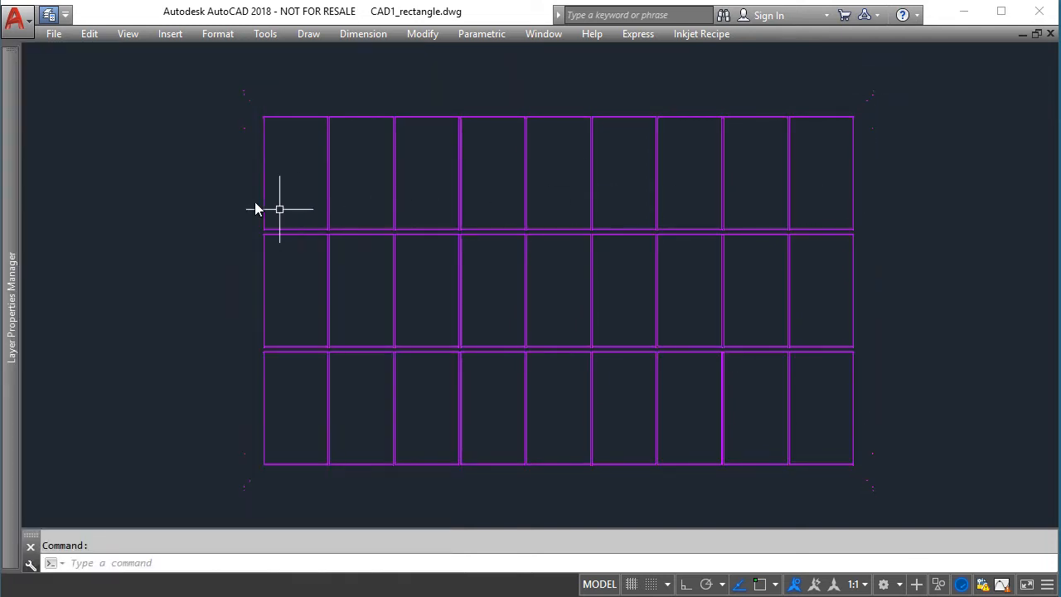
- Examine up close the short polygon segments that make up the vertical sides of the cell boundaries
scroll(268, 129, up, 5)
mouse_move(268, 129)
middle_down()
mouse_move(296, 313)
mouse_move(285, 390)
middle_up()
scroll(907, 270, up, 10)
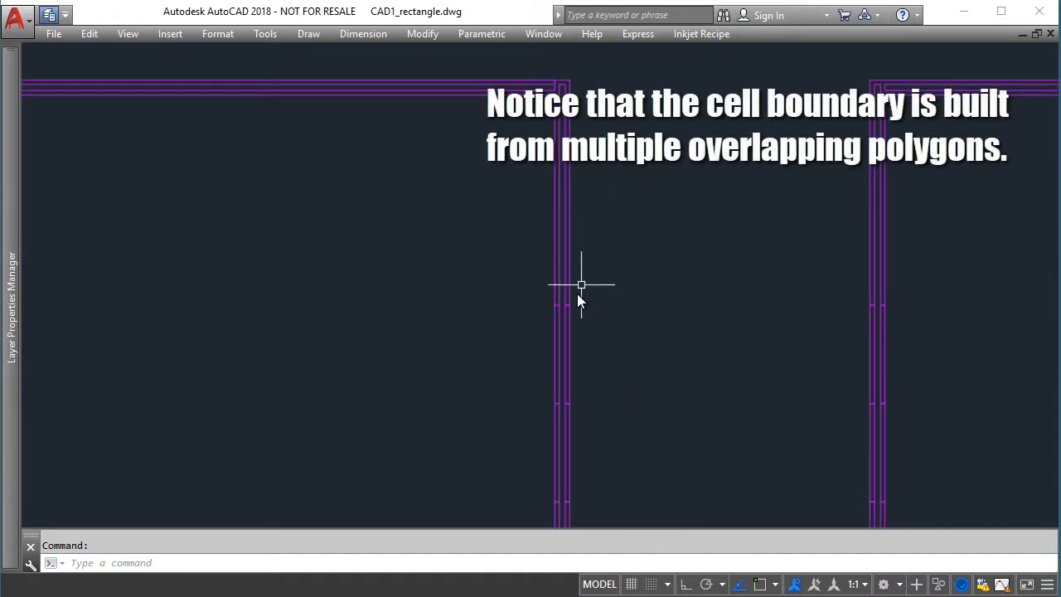
scroll(570, 287, up, 4)
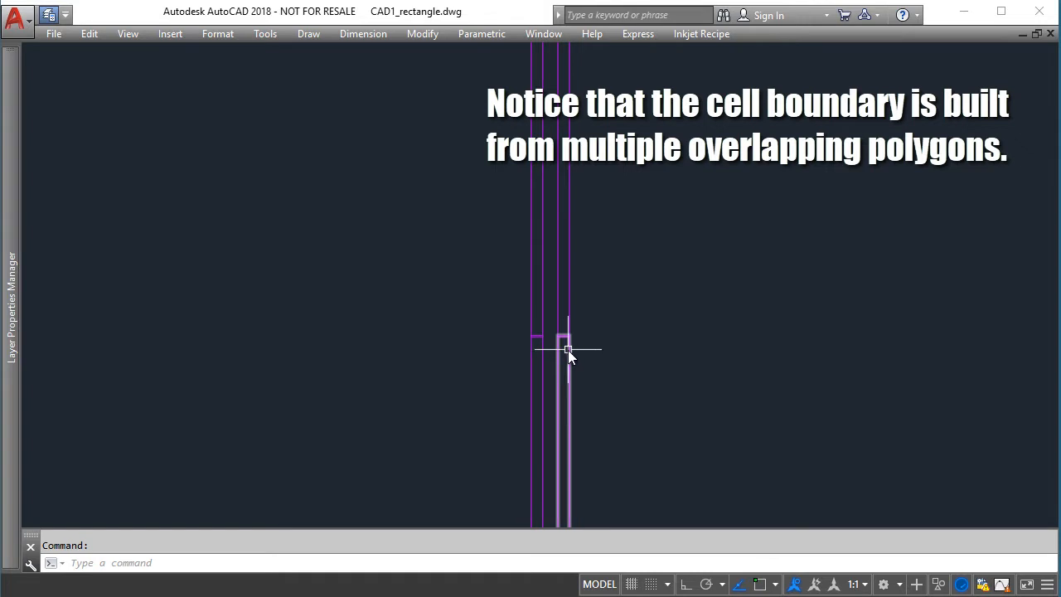
scroll(500, 308, down, 4)
scroll(498, 307, down, 3)
scroll(409, 301, up, 6)
middle_drag(403, 291, 658, 393)
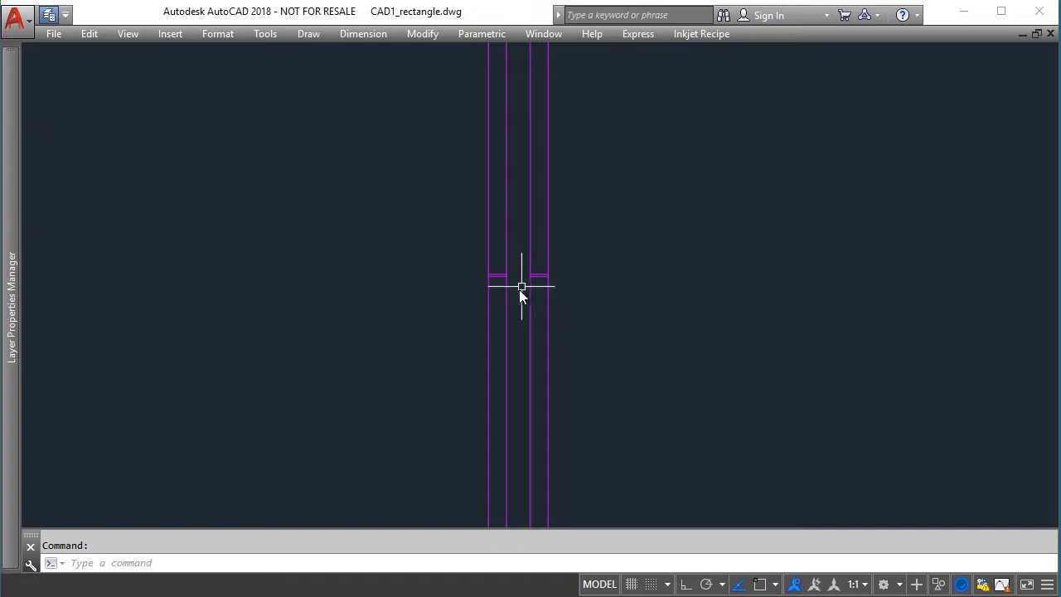
scroll(517, 290, down, 5)
- Union the overlapping polygons of all cells with Poly Union, excluding the corner marks, onto output layer ACS_POLY_UNION
click(701, 34)
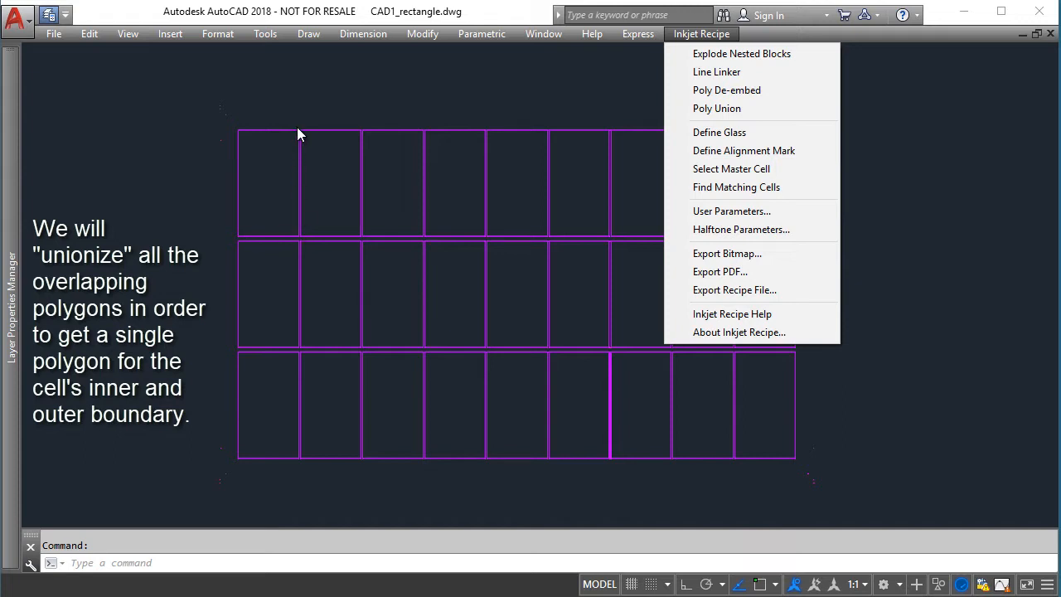
click(745, 109)
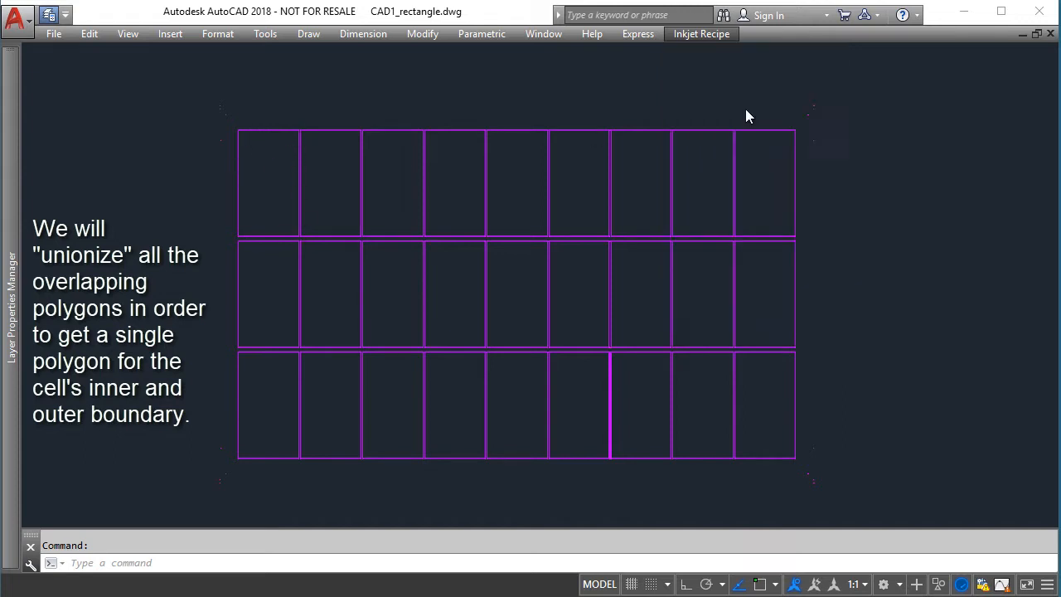
click(229, 122)
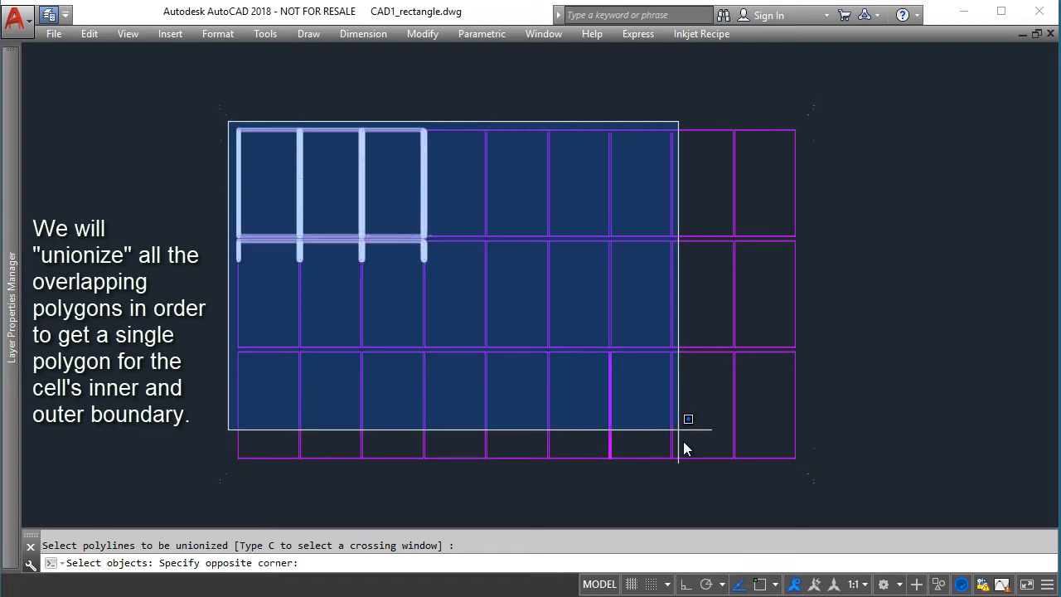
click(800, 462)
key(Return)
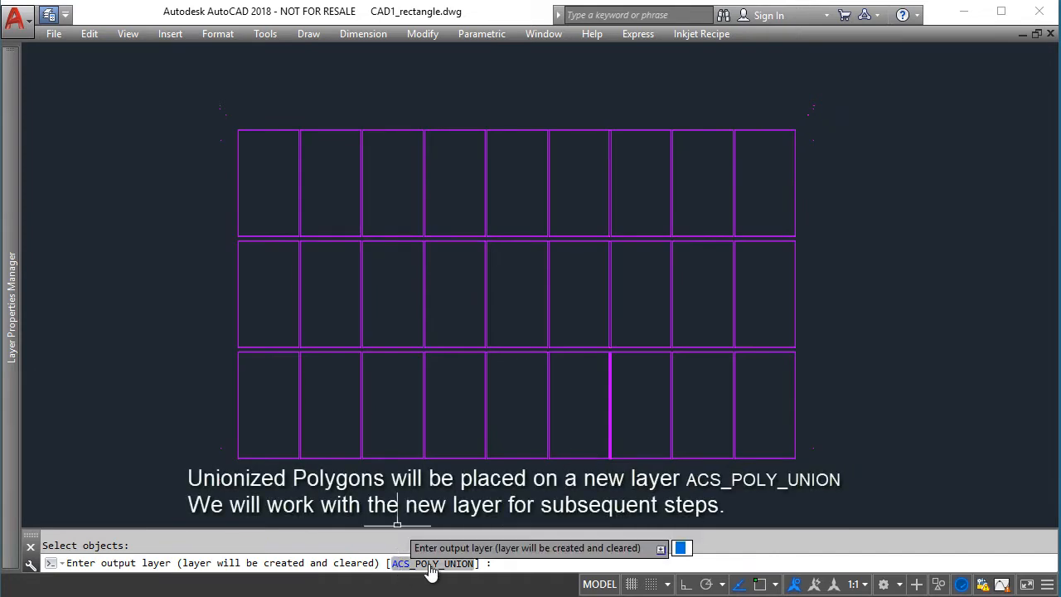
drag(408, 570, 451, 570)
key(Return)
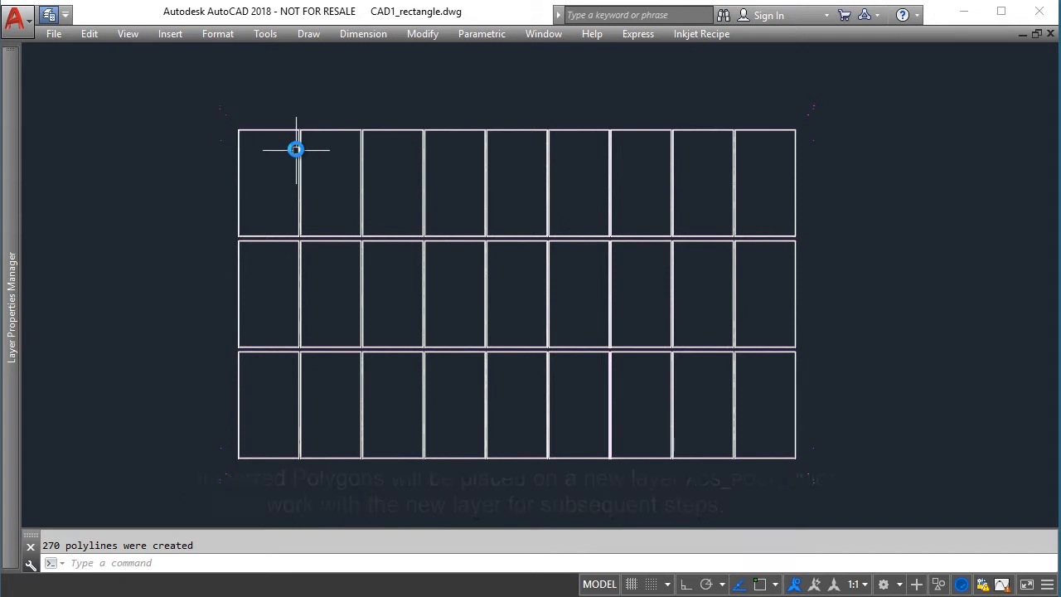
- Inspect the inner and outer cell boundary lines at the segment joints for continuity after the union
scroll(298, 138, up, 8)
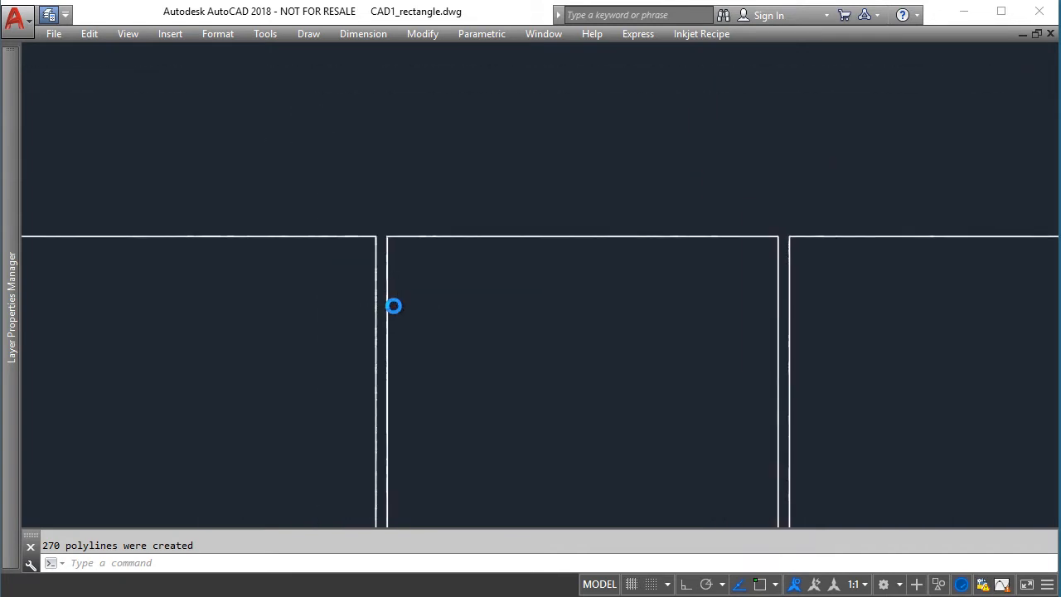
scroll(393, 303, up, 8)
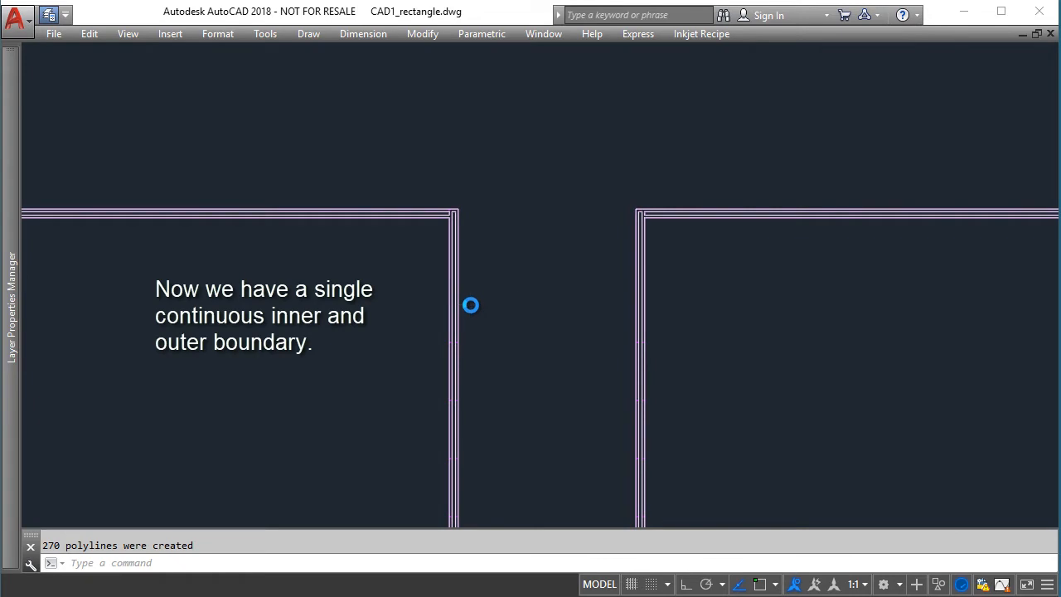
scroll(468, 421, up, 6)
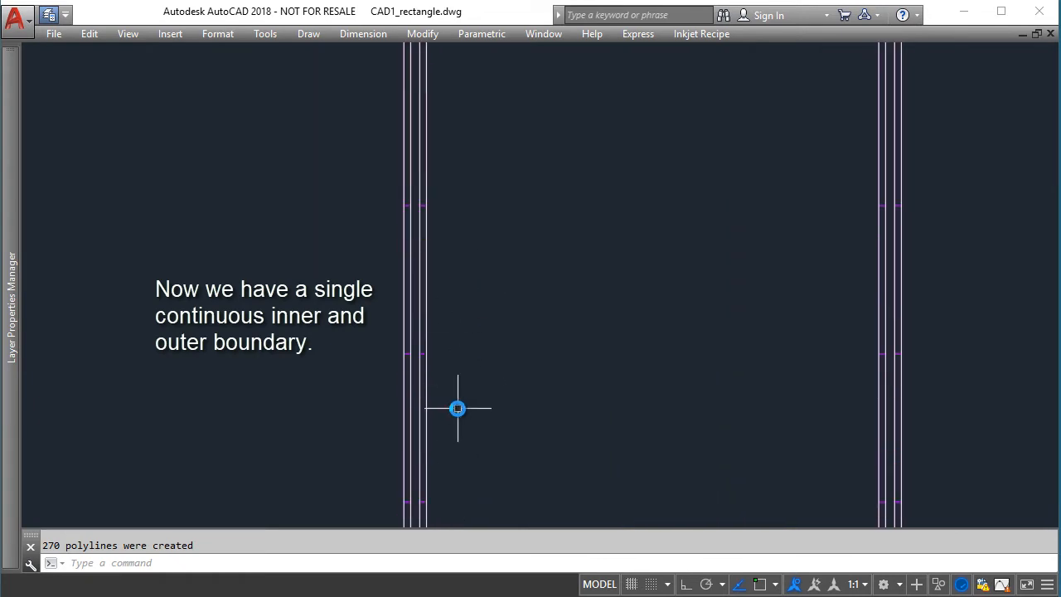
middle_drag(457, 407, 492, 343)
scroll(481, 299, up, 6)
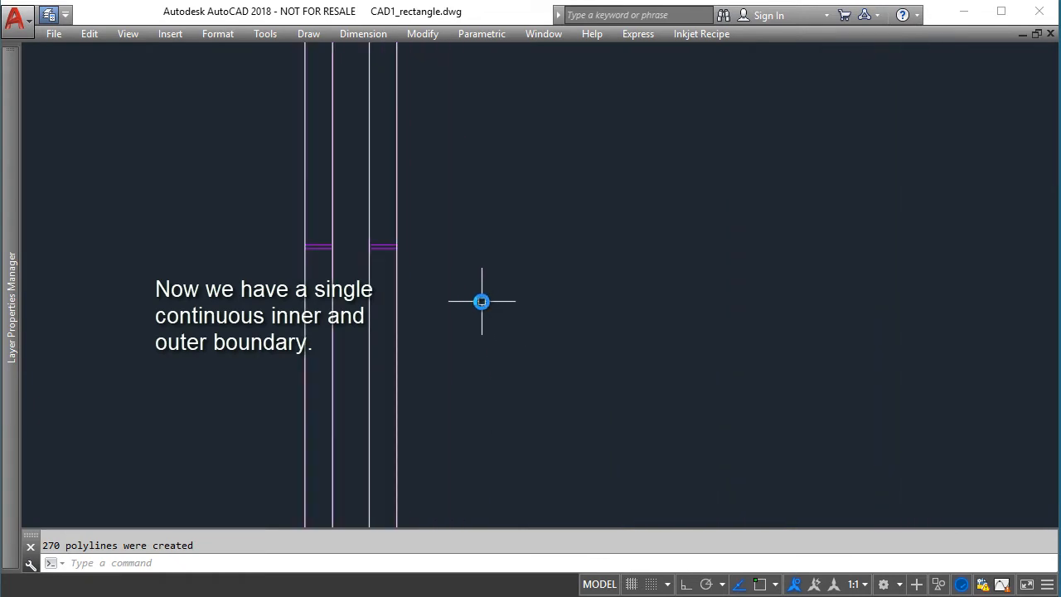
scroll(431, 282, up, 2)
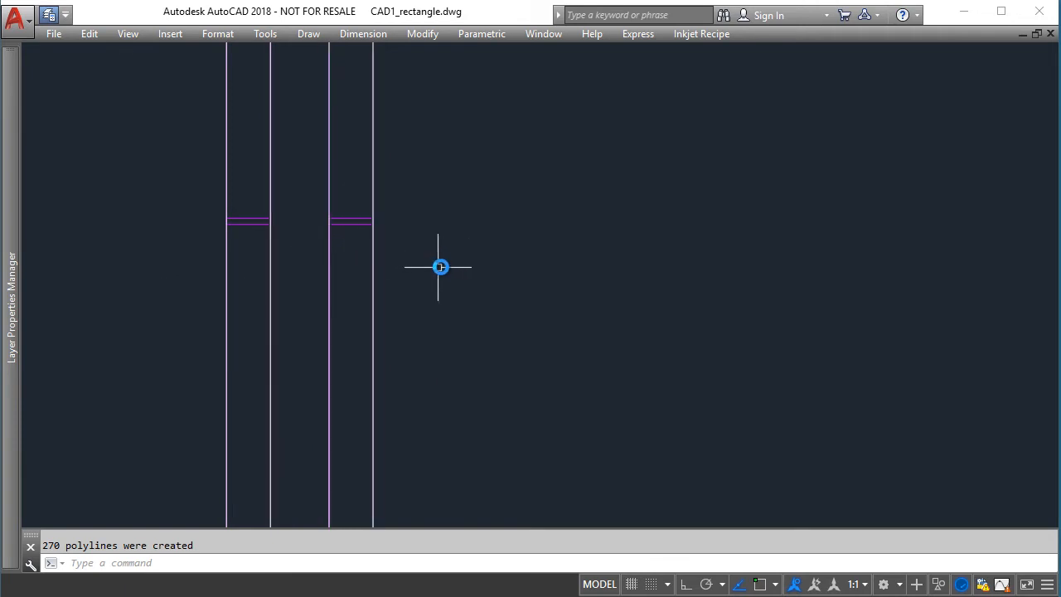
scroll(439, 265, down, 6)
scroll(359, 263, down, 8)
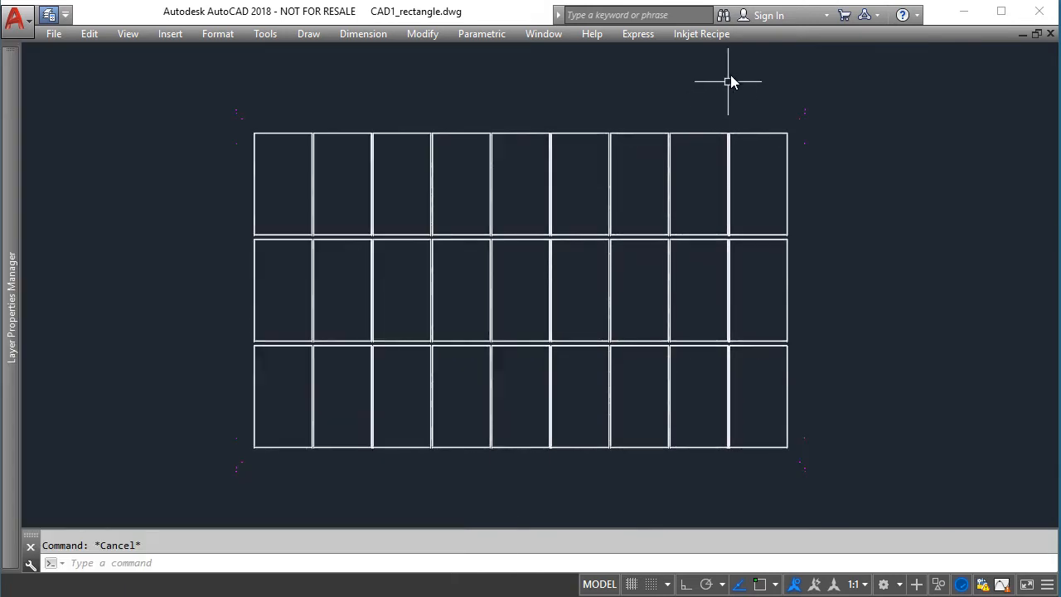
- Define the glass in UM units with canvas head 800000, canvas scan 500000 and bitmap DPI 2500
click(717, 35)
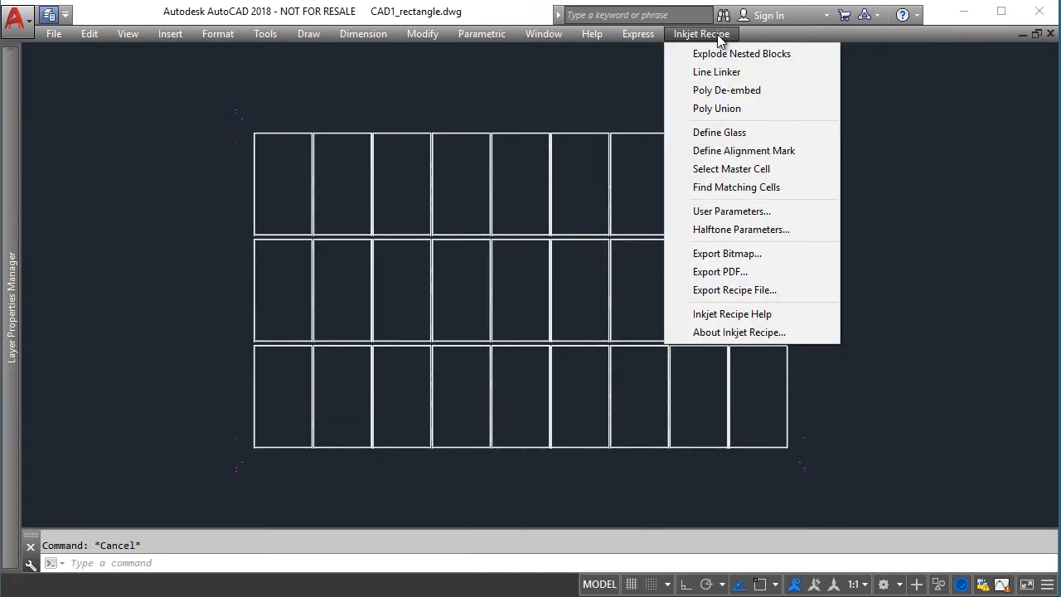
click(710, 138)
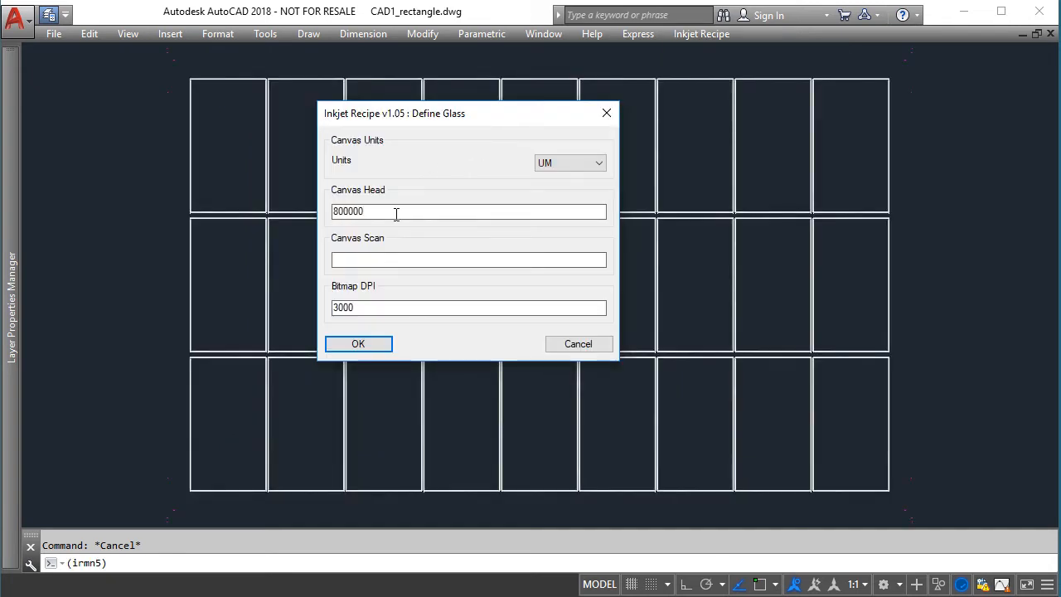
click(345, 258)
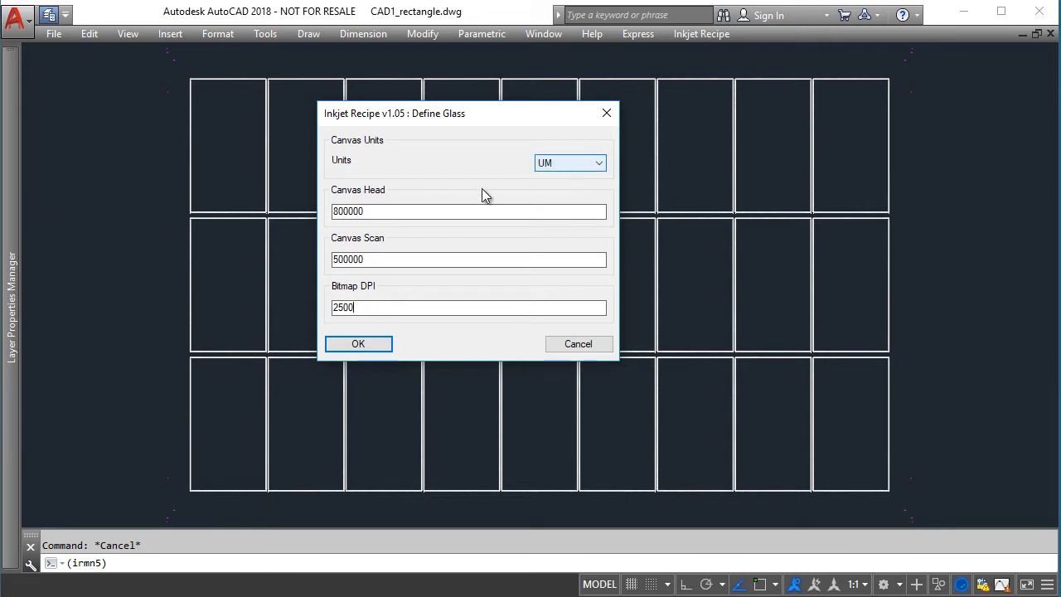
click(372, 344)
- Define the alignment mark at the lower-right inner corner of the plus-shaped target nearest the array's top-left cell, using the intersection snap
click(712, 34)
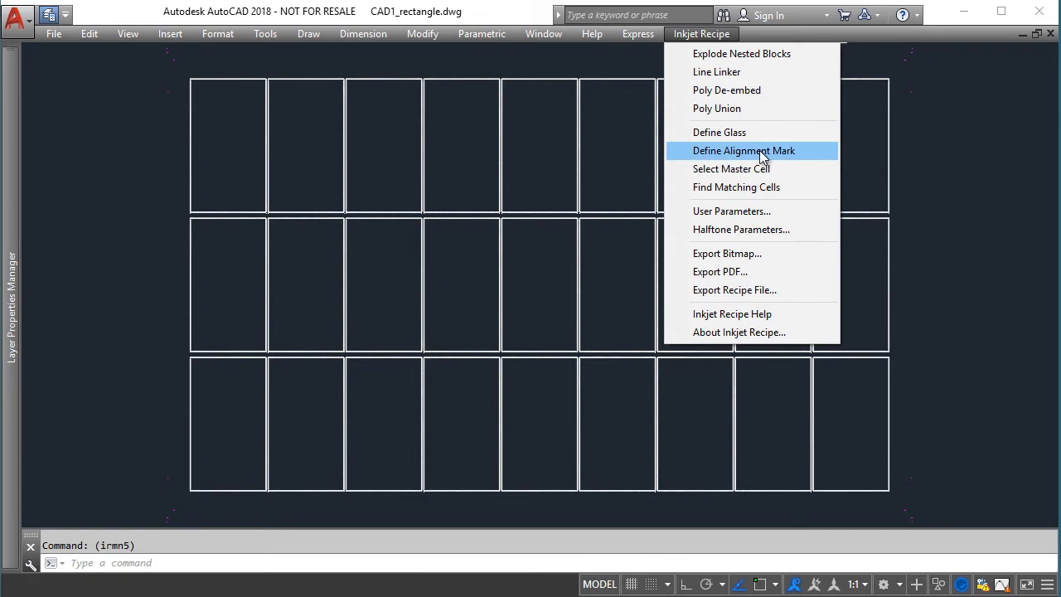
click(710, 151)
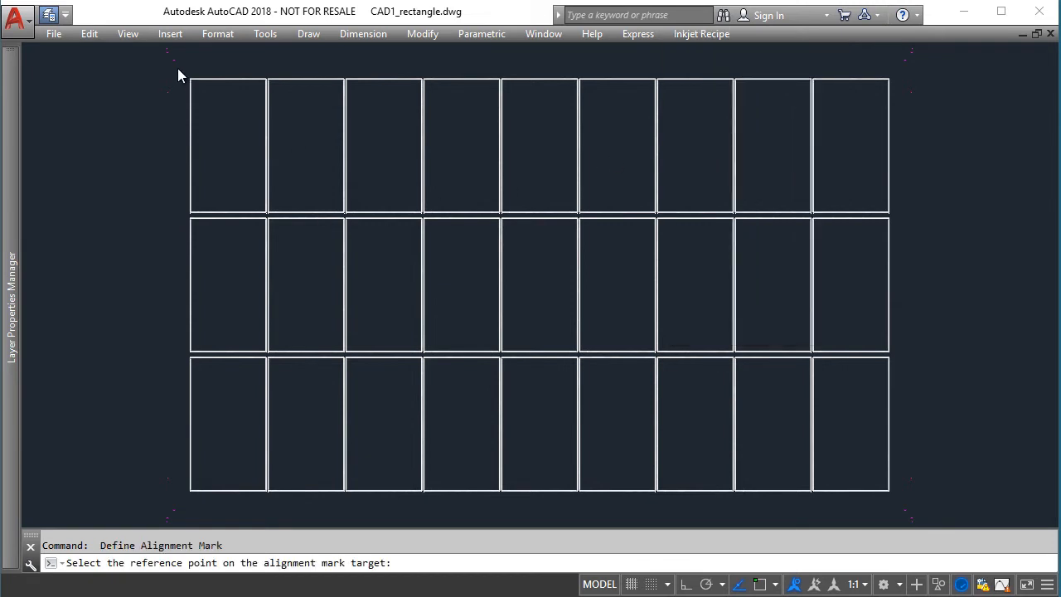
scroll(178, 68, up, 5)
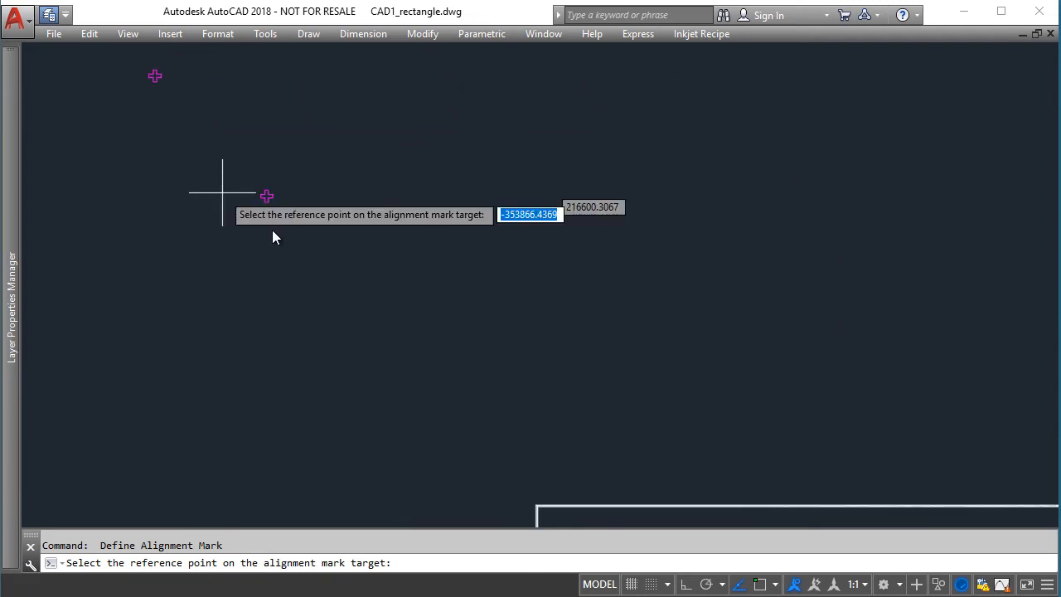
scroll(279, 217, up, 2)
middle_drag(280, 218, 303, 354)
scroll(302, 354, up, 2)
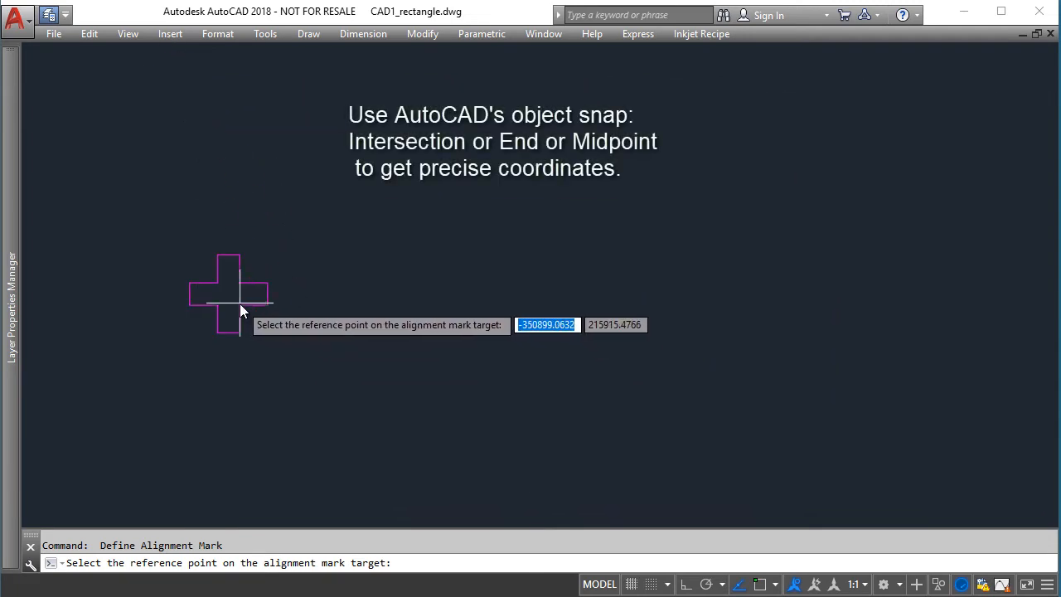
text(int)
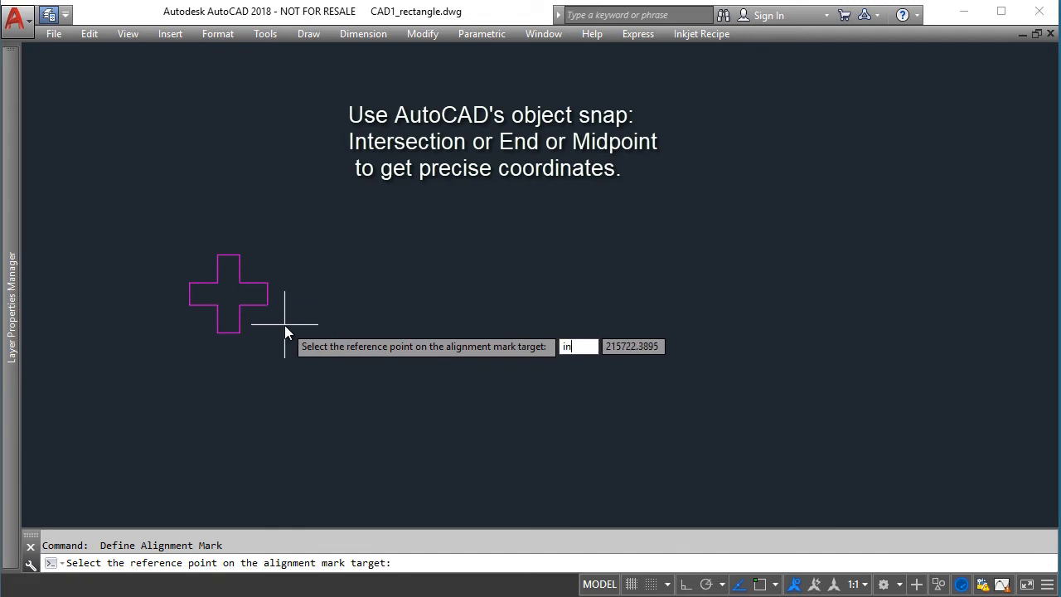
key(Return)
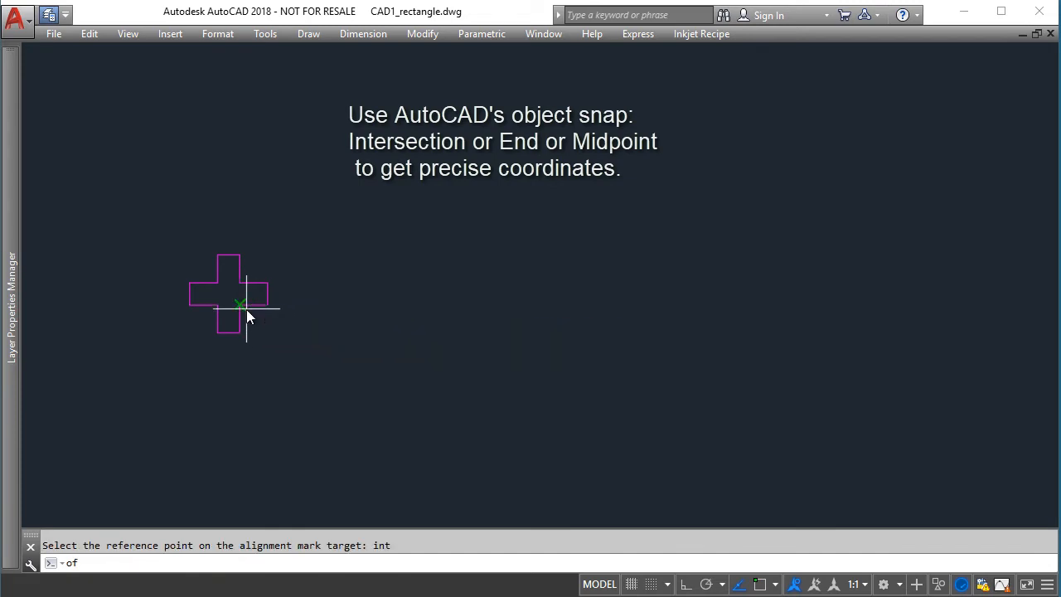
click(247, 309)
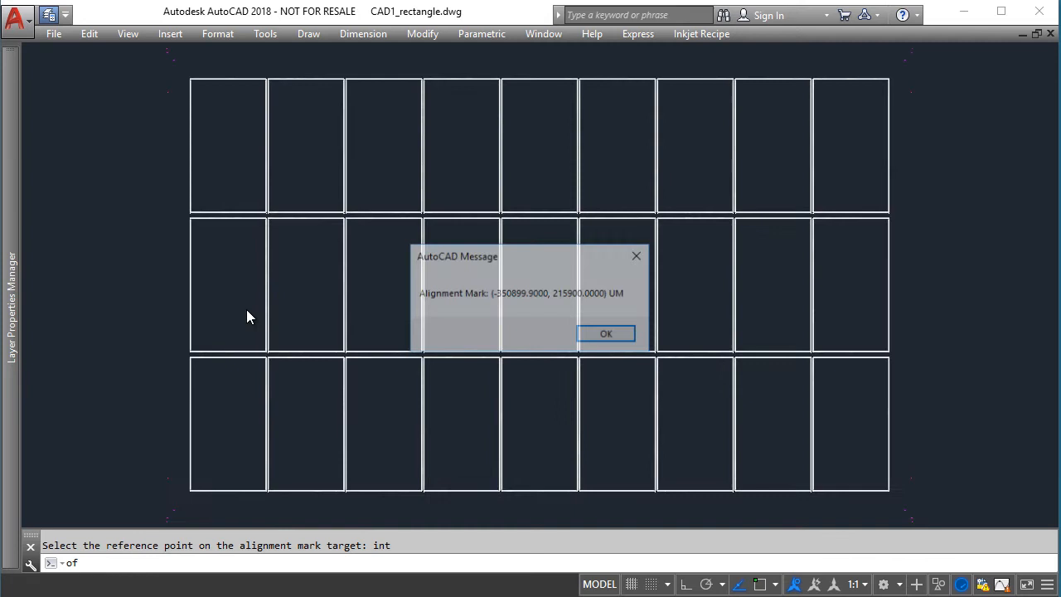
click(602, 334)
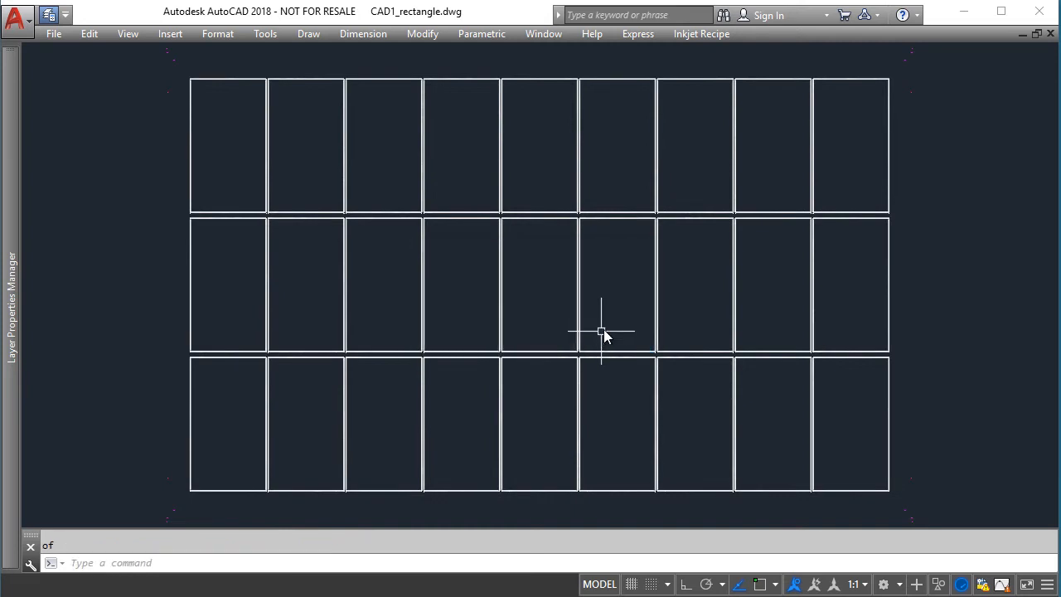
- Select the outer perimeter of the top-left cell as the master cell for the inkjet recipe
click(701, 34)
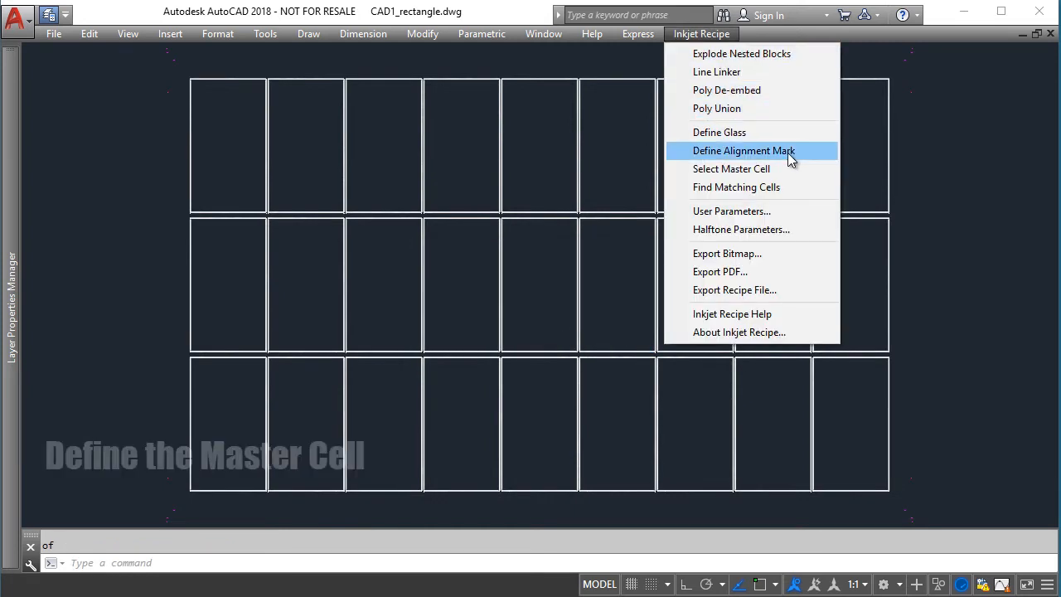
click(715, 169)
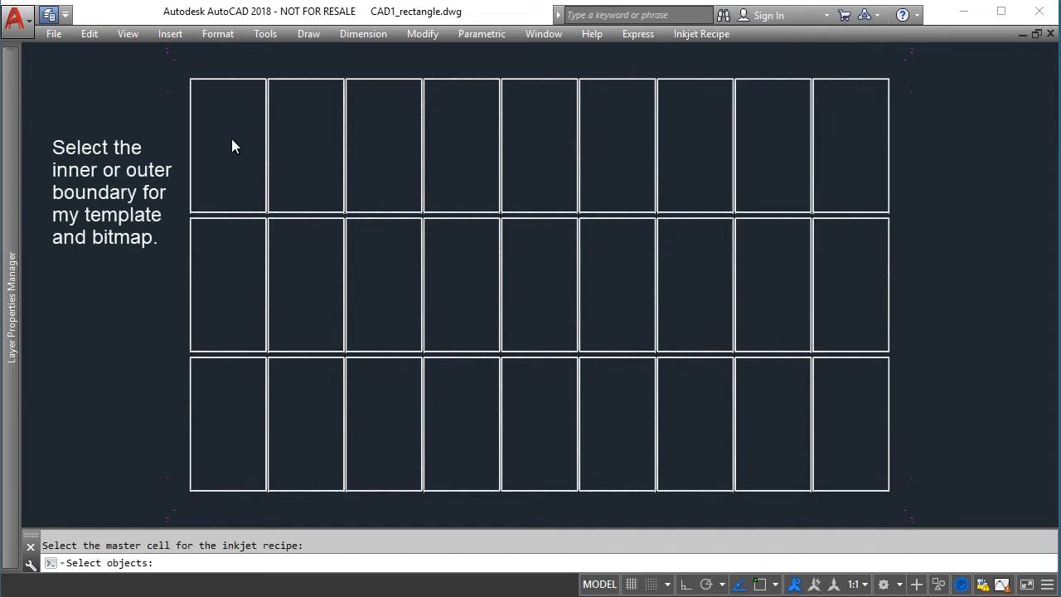
middle_drag(250, 147, 344, 188)
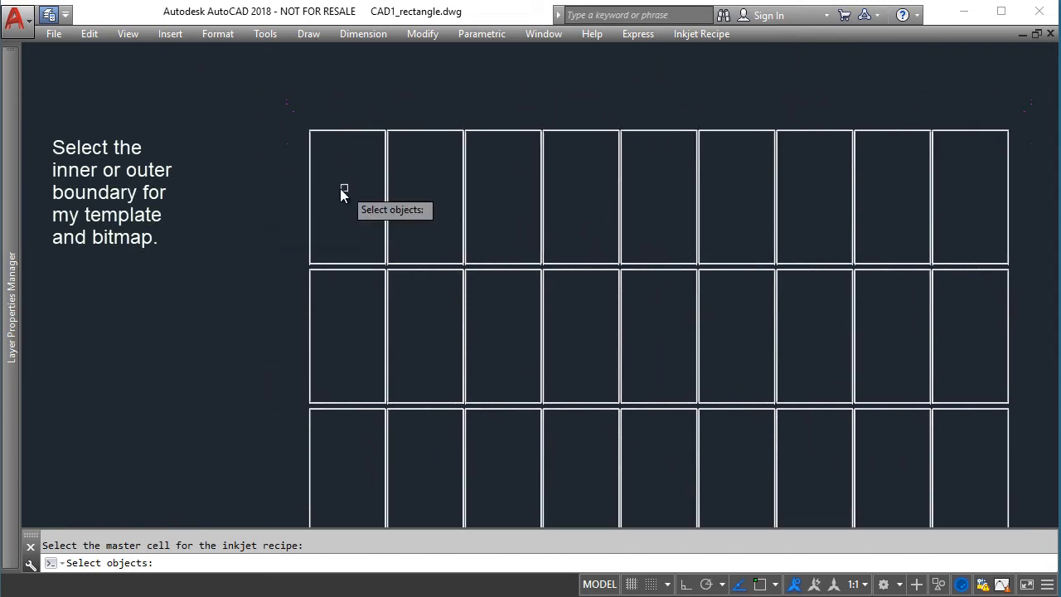
scroll(316, 182, up, 8)
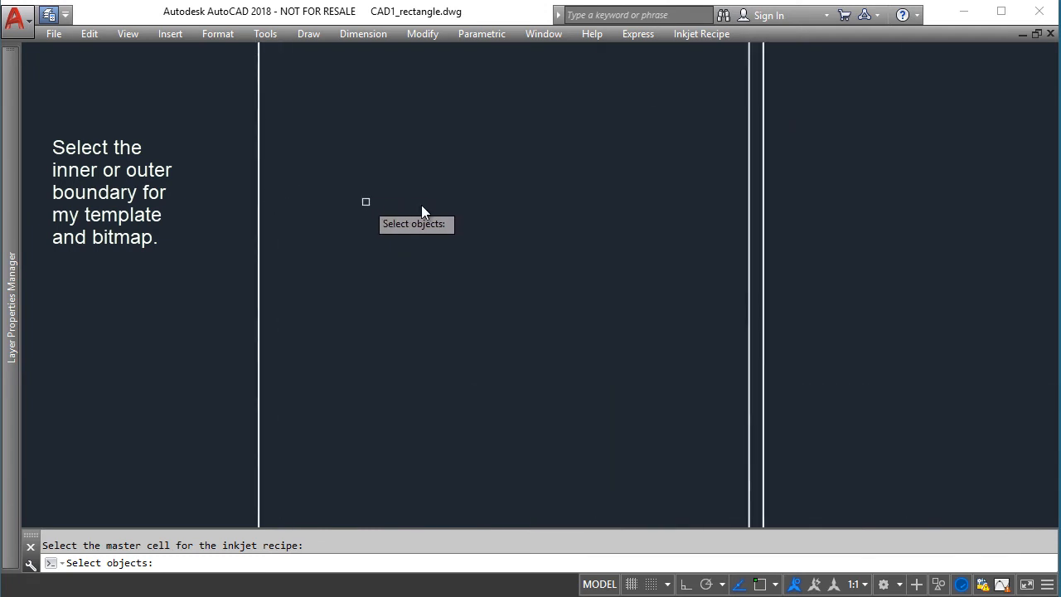
middle_drag(426, 331, 224, 115)
middle_drag(490, 409, 356, 235)
scroll(386, 286, up, 8)
mouse_move(412, 348)
middle_down()
mouse_move(329, 212)
mouse_move(322, 162)
middle_up()
scroll(484, 300, up, 4)
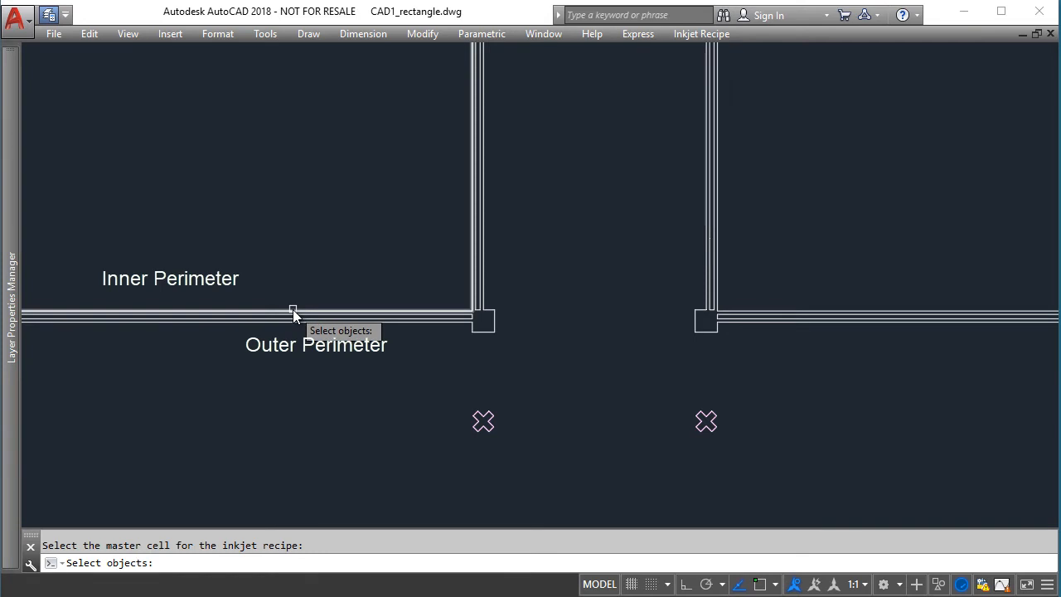
click(485, 333)
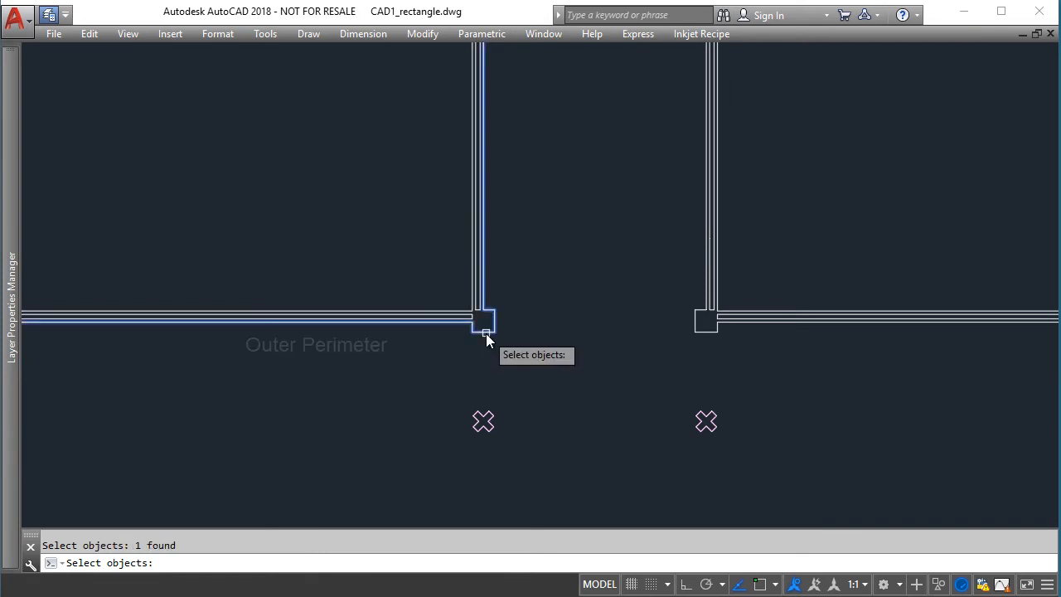
key(Return)
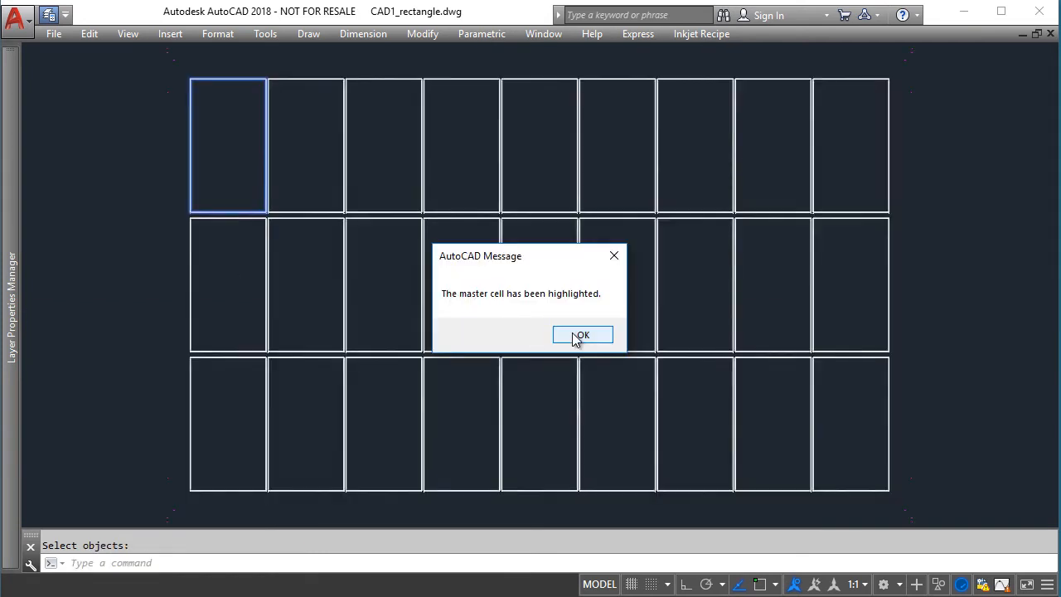
click(580, 336)
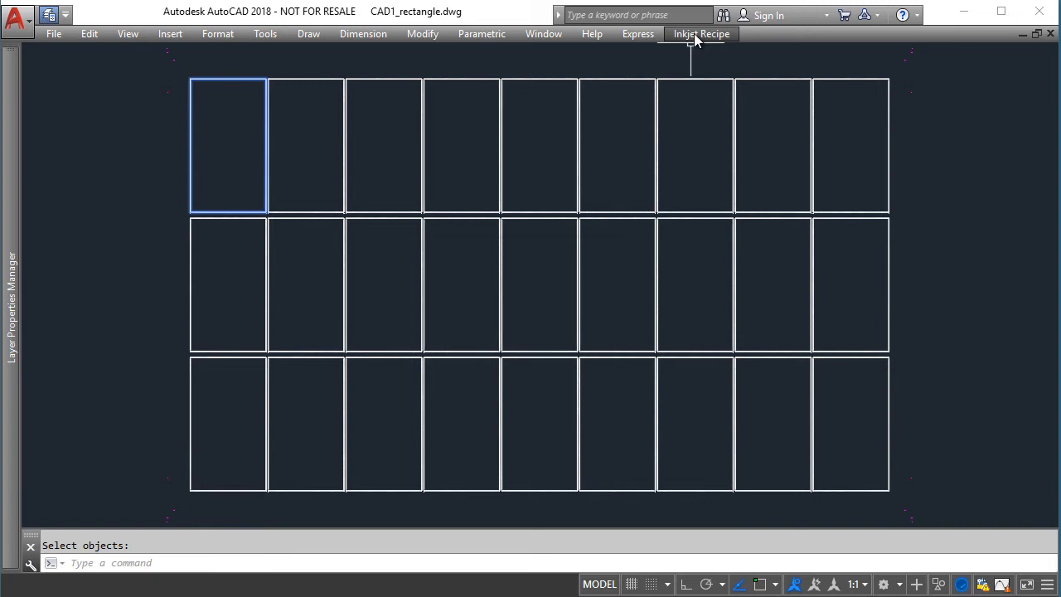
- Find the cells matching the master cell among all three rows of the array, excluding the corner marks
click(697, 34)
click(763, 187)
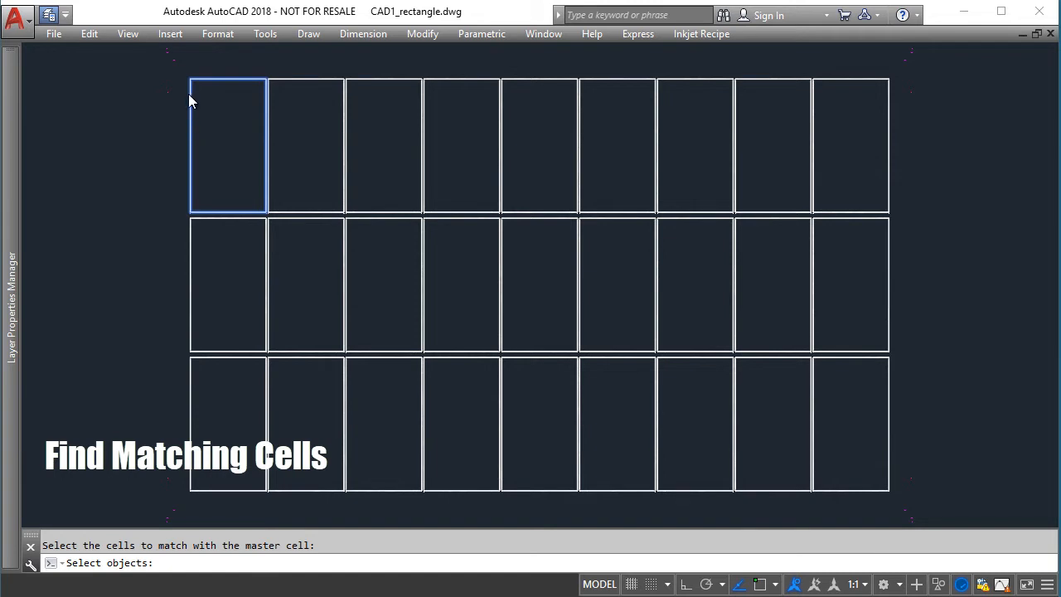
click(183, 73)
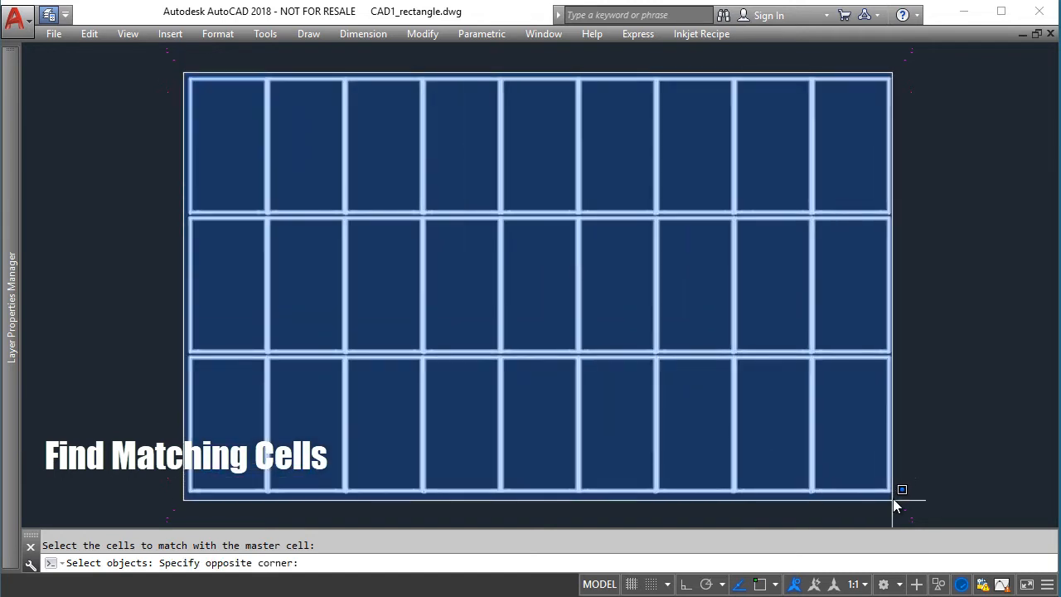
click(893, 497)
key(Return)
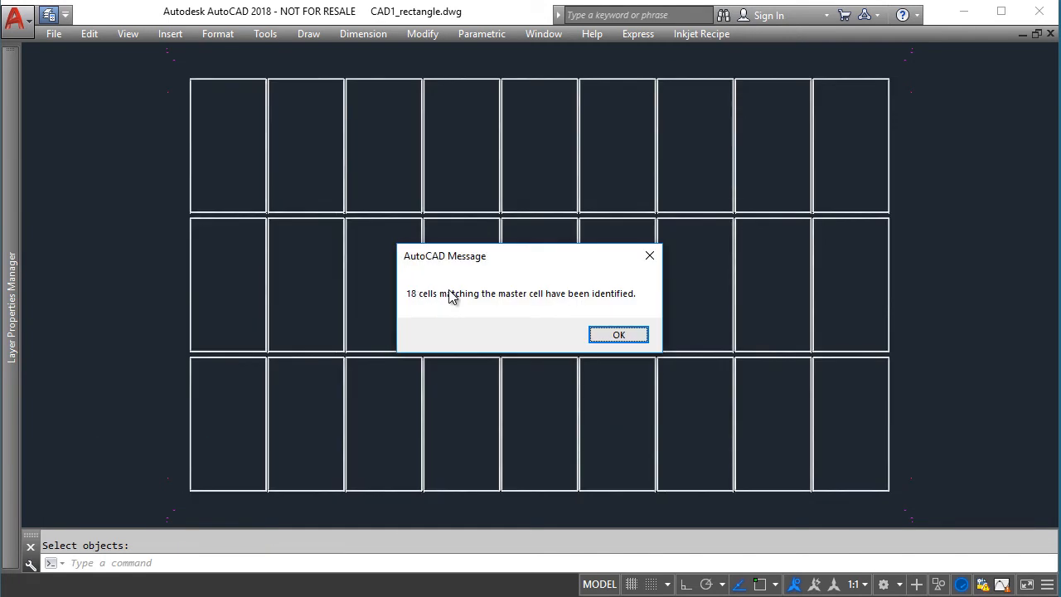
key(Return)
- Compare the corner boundaries of the bottom-row cells with those of the first two rows up close
mouse_move(312, 407)
middle_down()
mouse_move(385, 336)
mouse_move(406, 368)
middle_up()
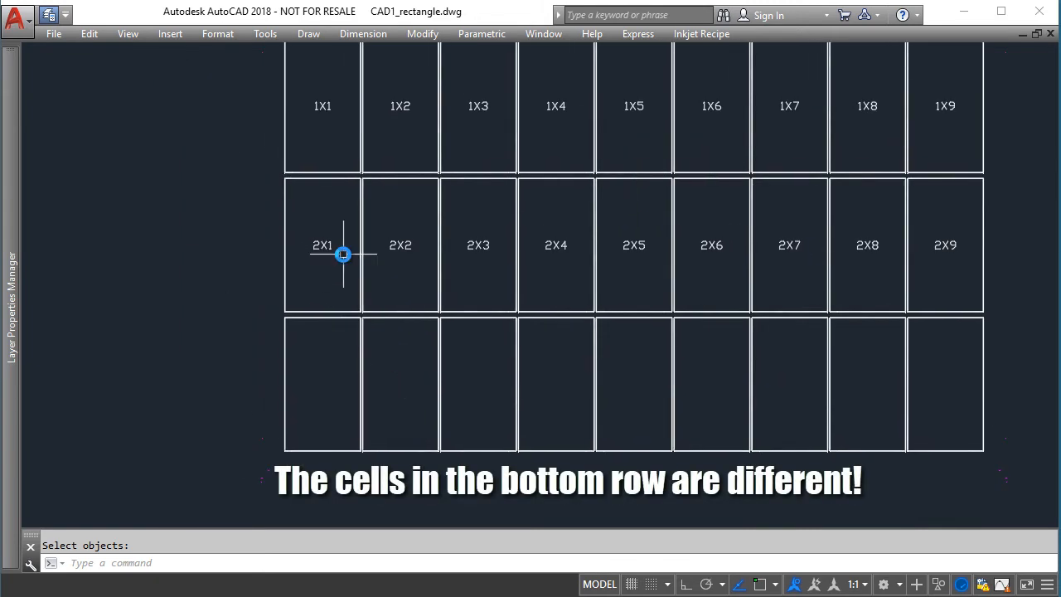
scroll(348, 282, up, 8)
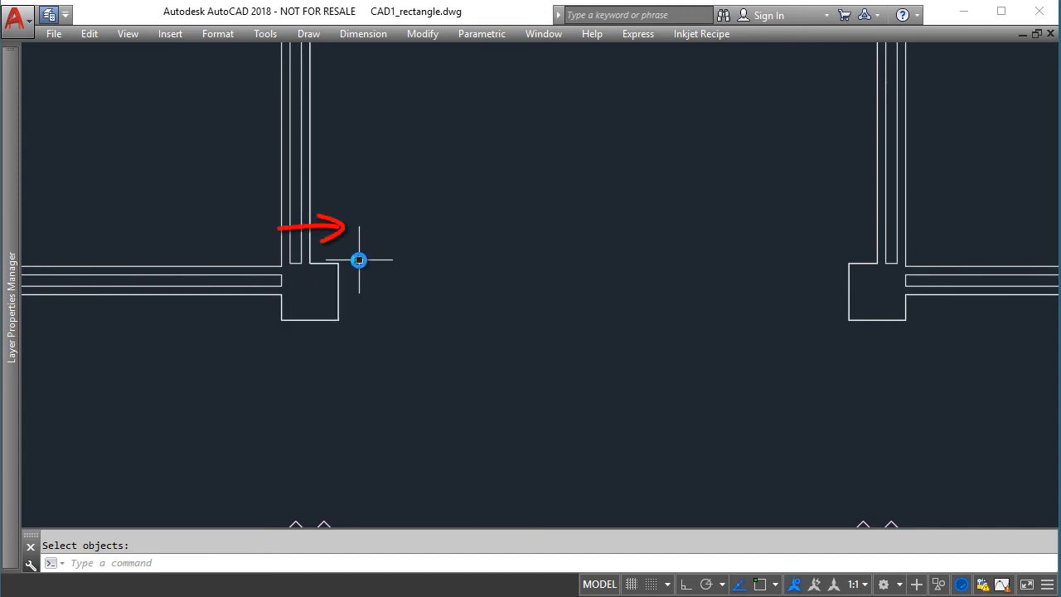
scroll(363, 333, down, 5)
mouse_move(360, 406)
middle_down()
mouse_move(355, 172)
mouse_move(377, 92)
middle_up()
middle_drag(341, 482, 338, 249)
middle_drag(289, 378, 296, 120)
scroll(374, 240, up, 10)
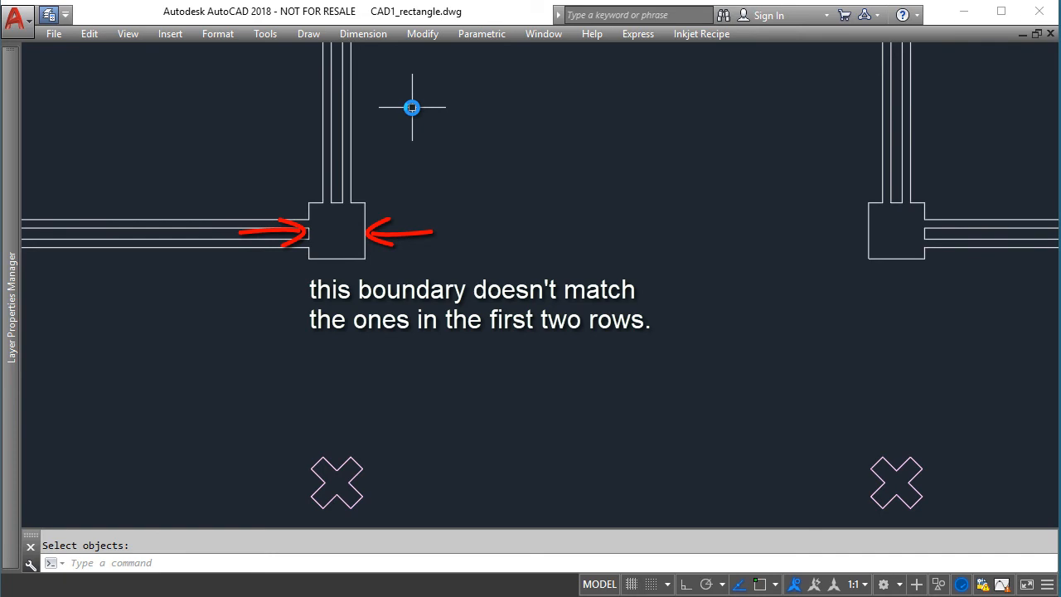
scroll(653, 228, down, 2)
scroll(654, 227, up, 6)
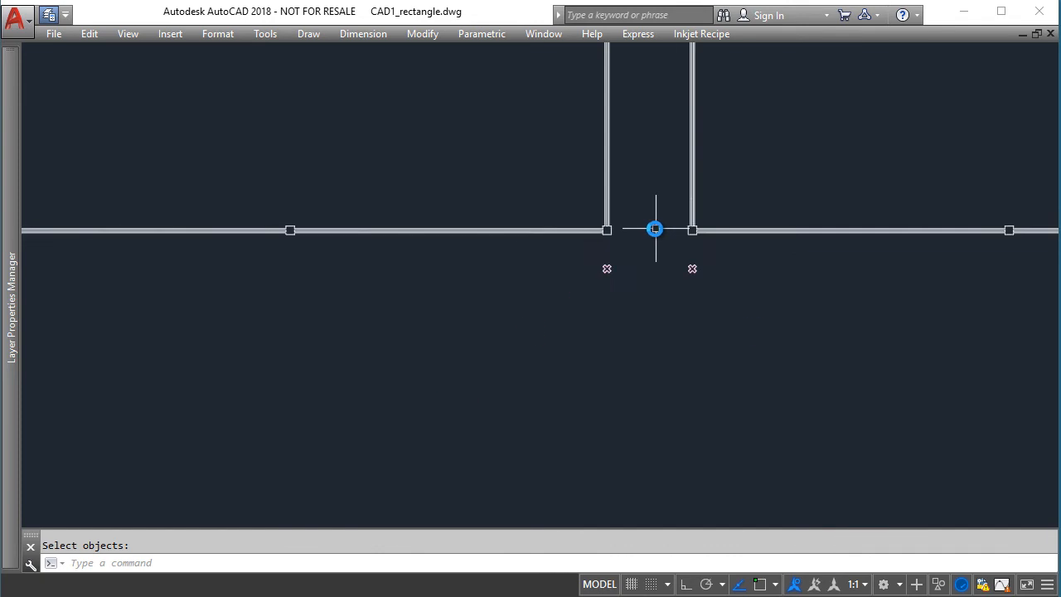
scroll(654, 229, down, 2)
middle_drag(511, 155, 303, 366)
middle_drag(320, 211, 259, 298)
middle_drag(226, 432, 237, 243)
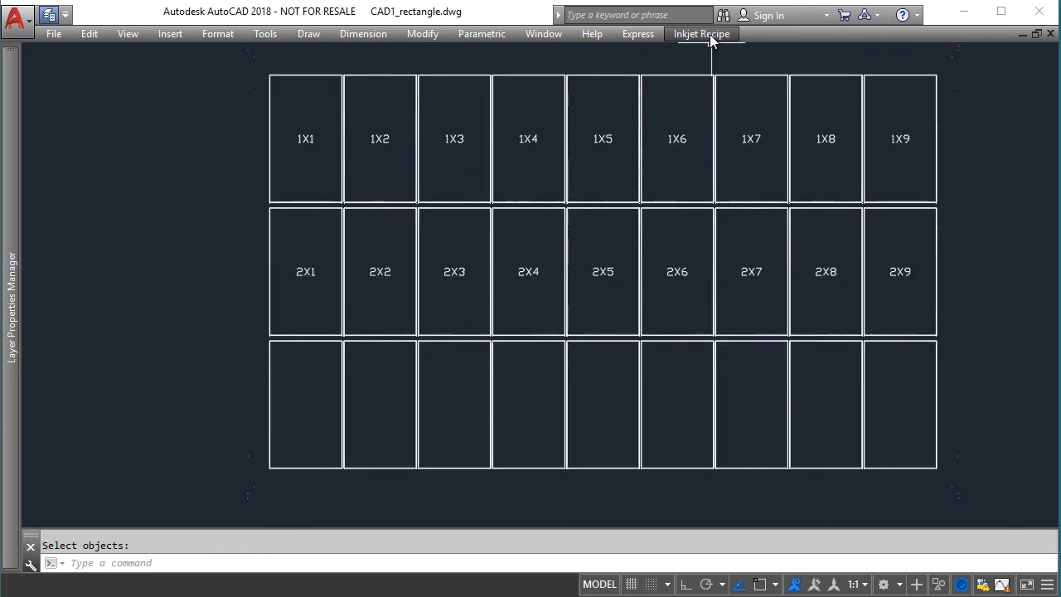
- Define the halftone parameters with 1000 on all four sides, 300 for every corner X and Y value, and 50% density
click(702, 34)
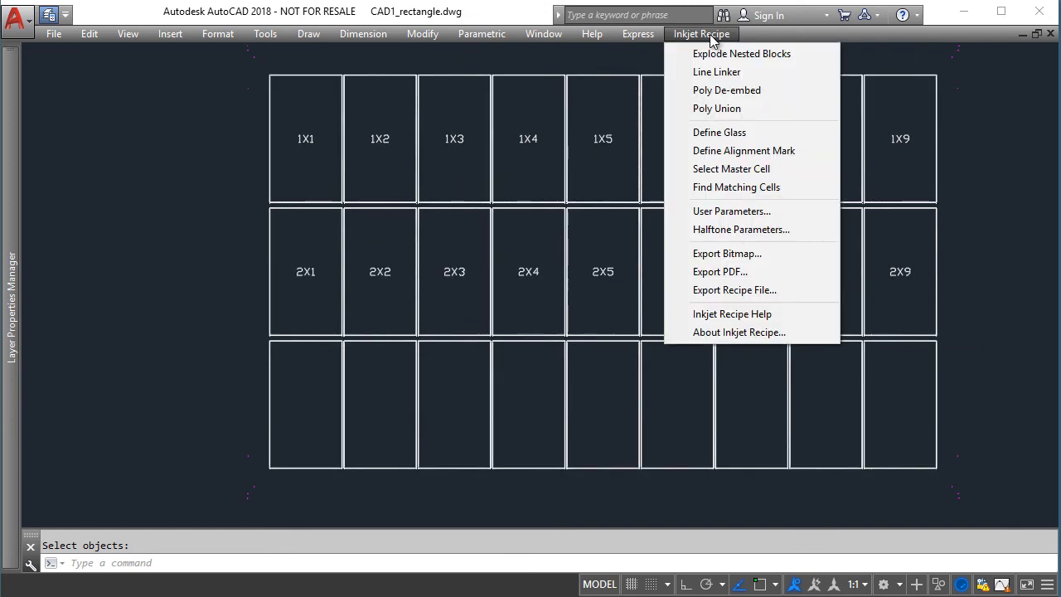
click(726, 231)
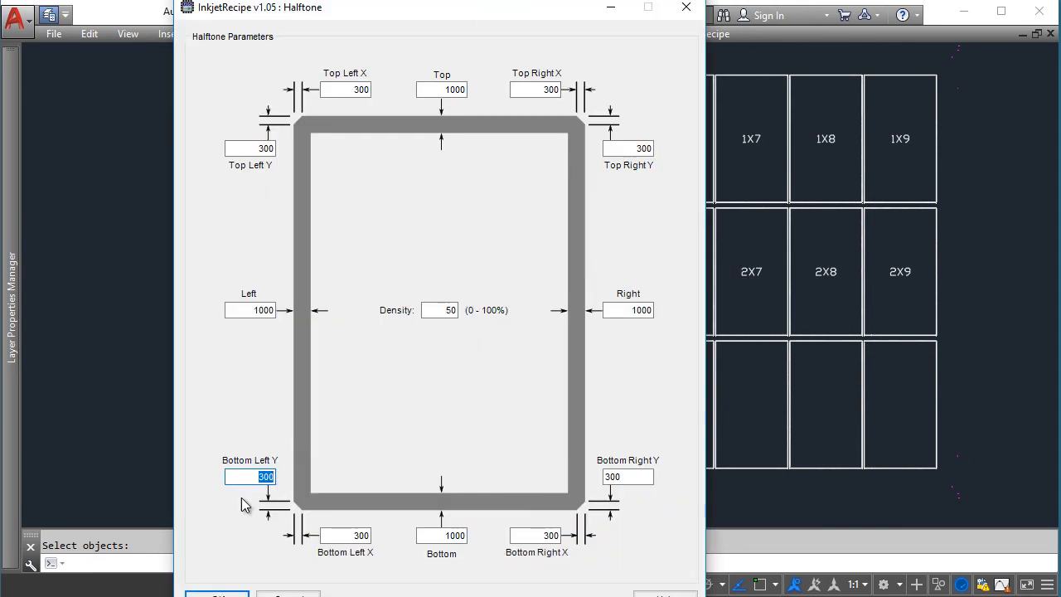
click(217, 594)
- Export the master cell bitmap as CAD1_rectangle.bmp in the LG_Ink folder
click(702, 34)
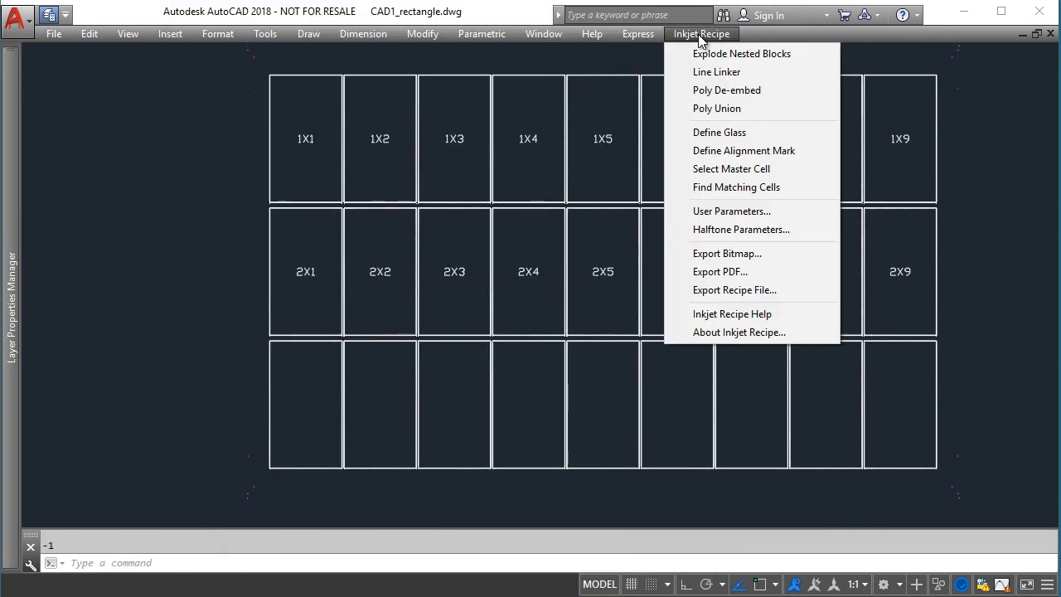
click(727, 253)
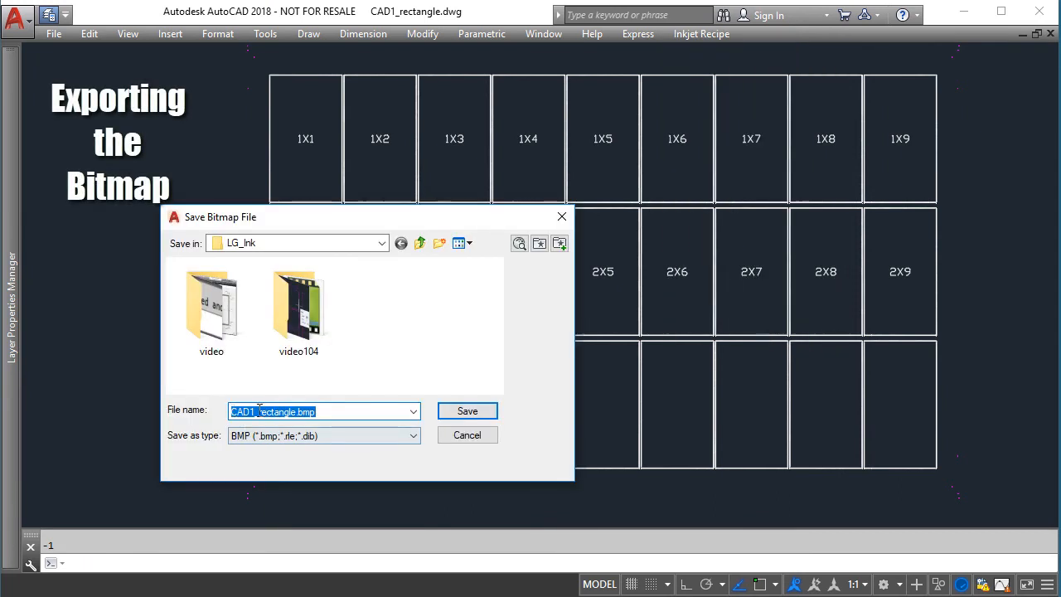
click(466, 412)
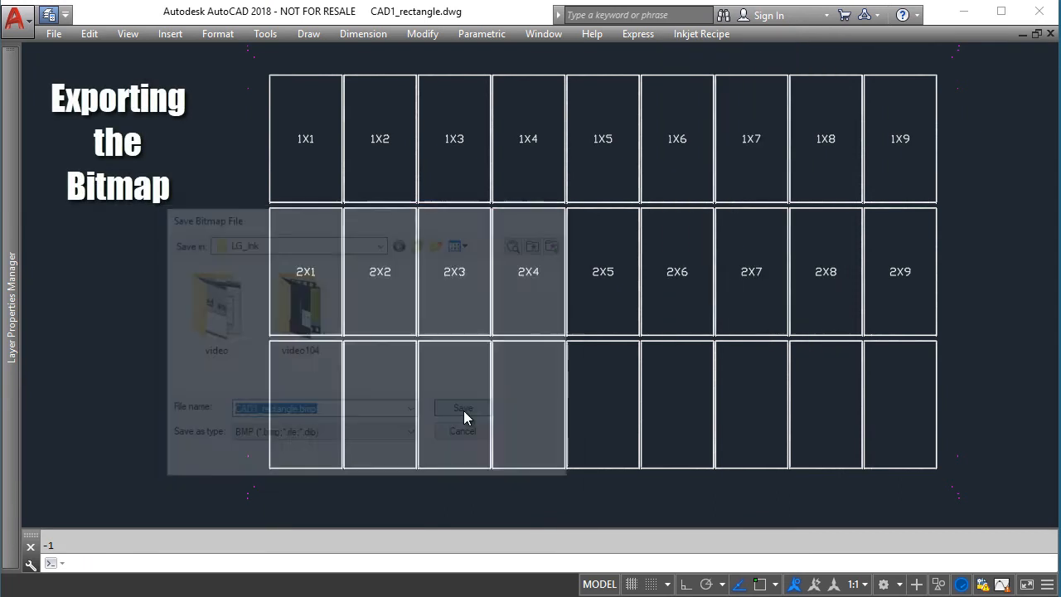
click(638, 352)
- Export the PDF as CAD1_rectangle.pdf in the LG_Ink folder
click(684, 34)
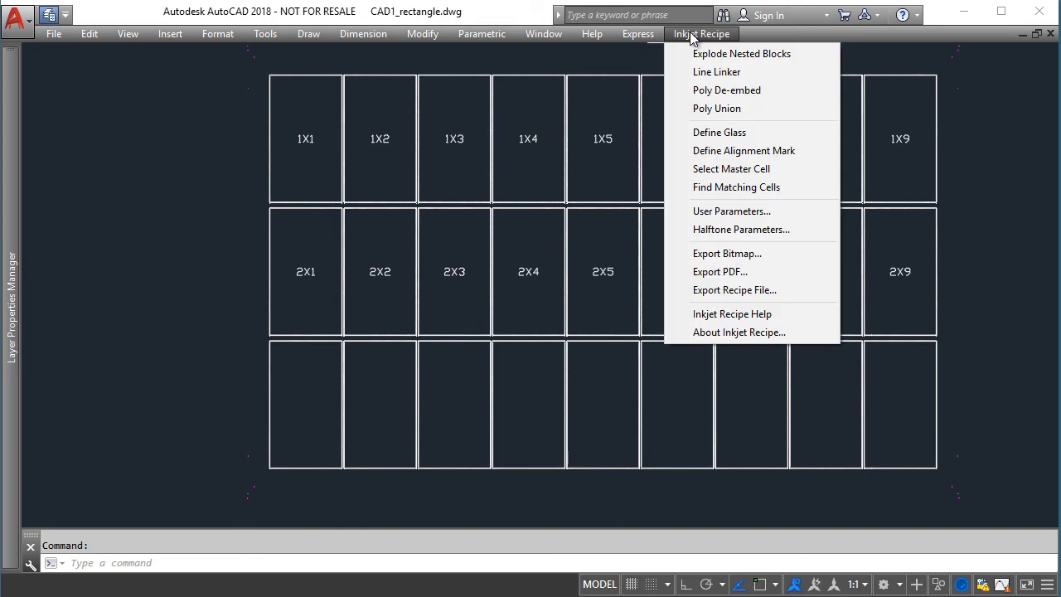
click(735, 272)
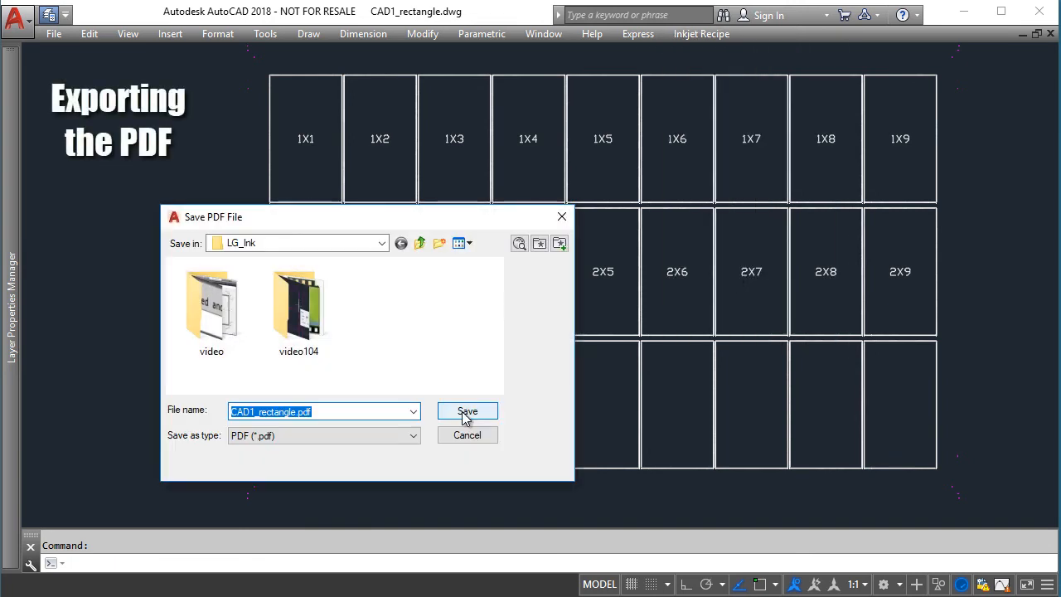
click(464, 412)
click(643, 335)
click(497, 329)
- Export the recipe file as CAD1_rectangle.txt in the LG_Ink folder
click(699, 37)
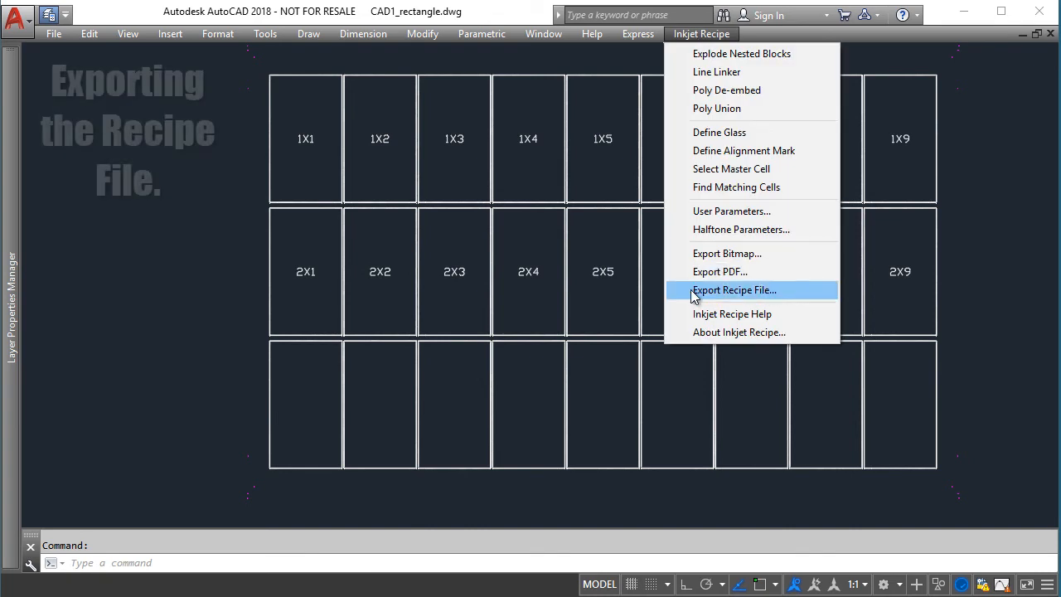
click(734, 290)
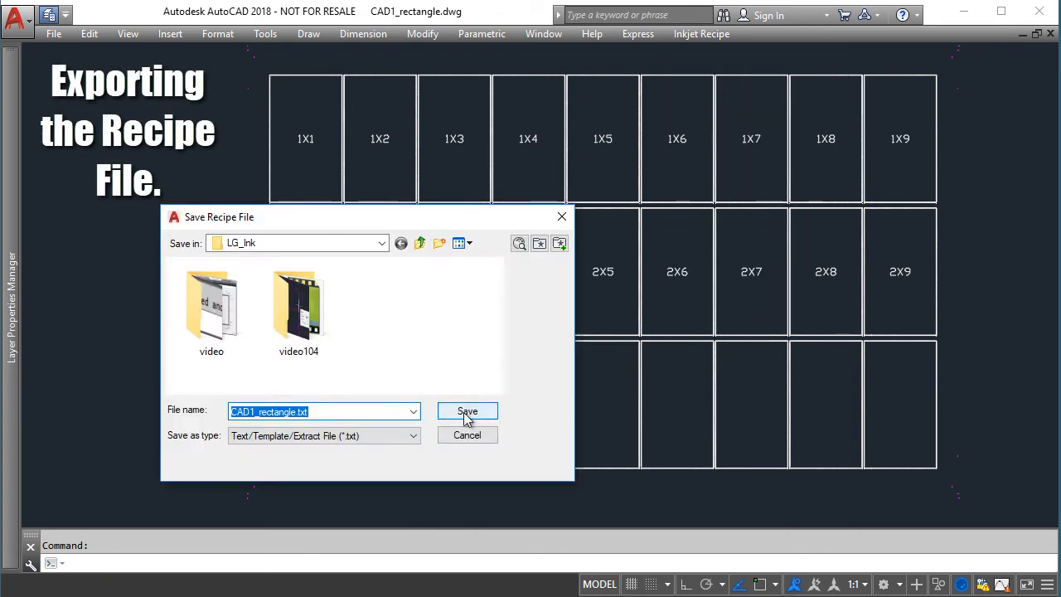
click(467, 414)
click(581, 330)
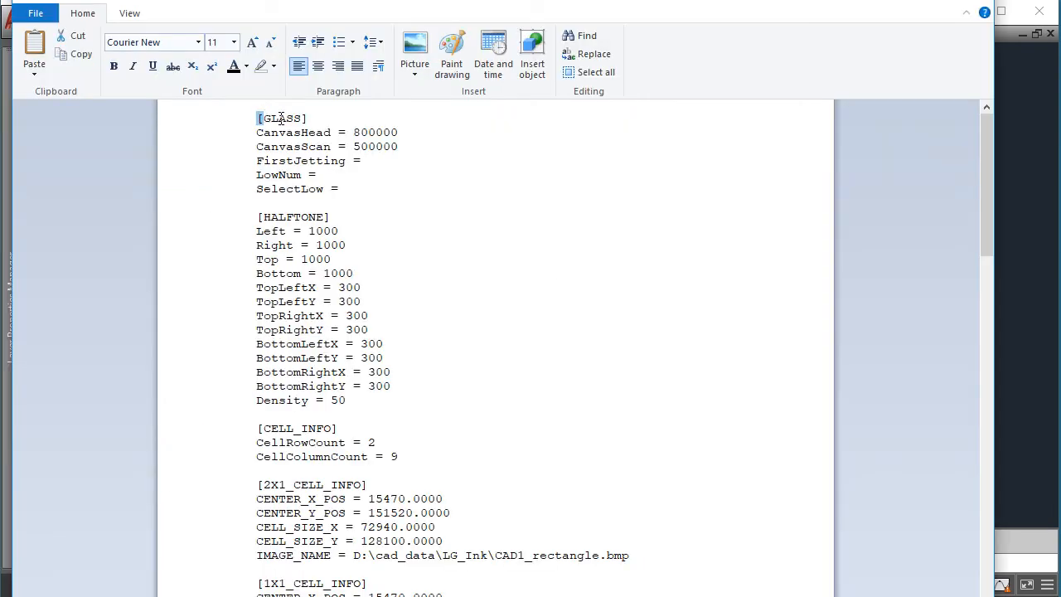
- Review the glass, halftone and cell information sections of the exported recipe file
drag(344, 125, 405, 143)
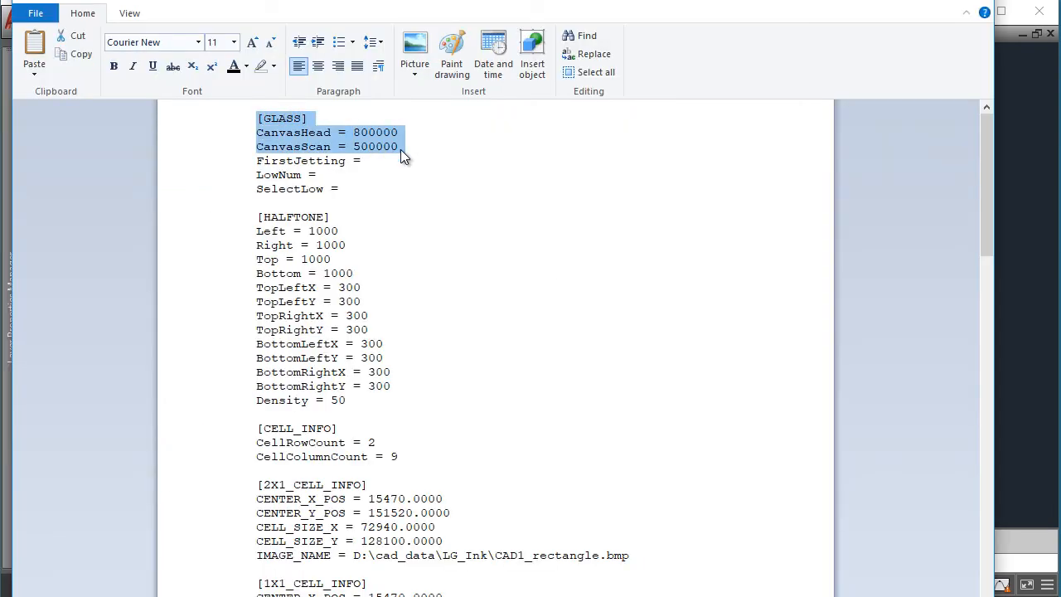
scroll(406, 147, down, 1)
click(406, 147)
drag(253, 175, 433, 367)
click(387, 301)
scroll(289, 271, down, 3)
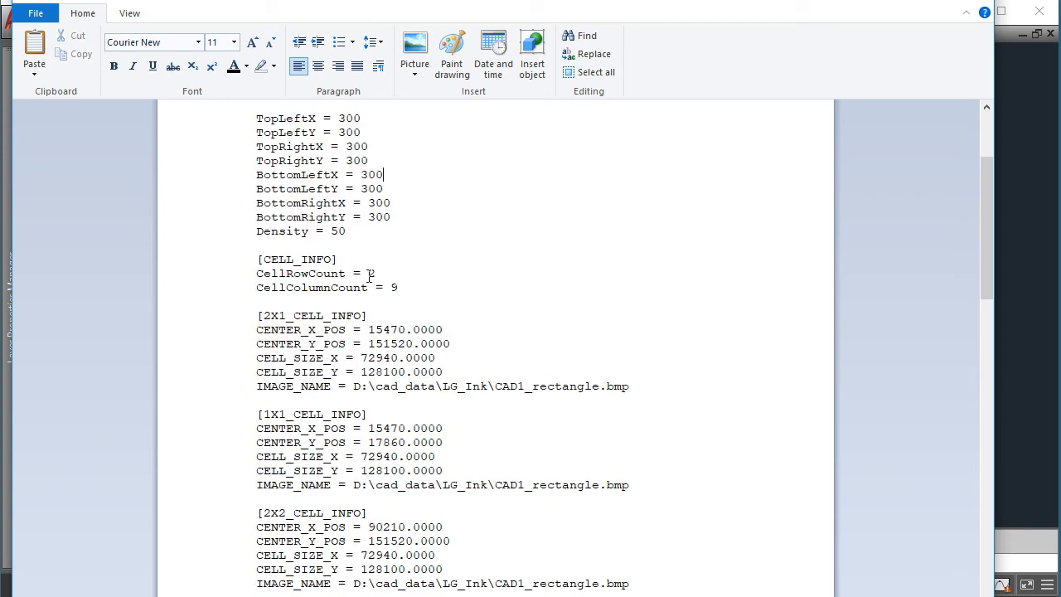
scroll(423, 286, down, 2)
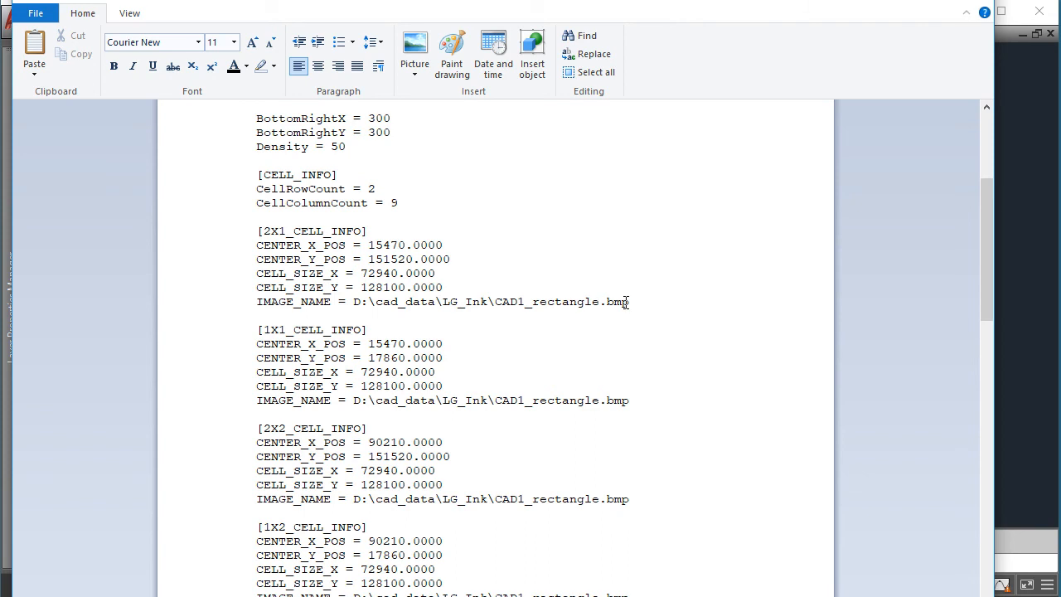
scroll(476, 340, down, 10)
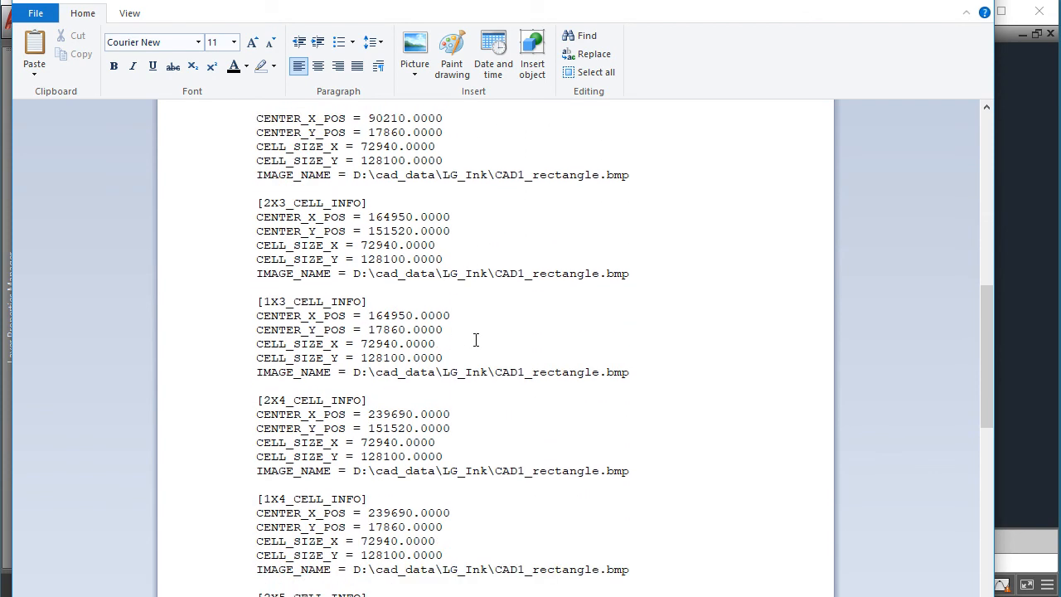
scroll(476, 339, down, 9)
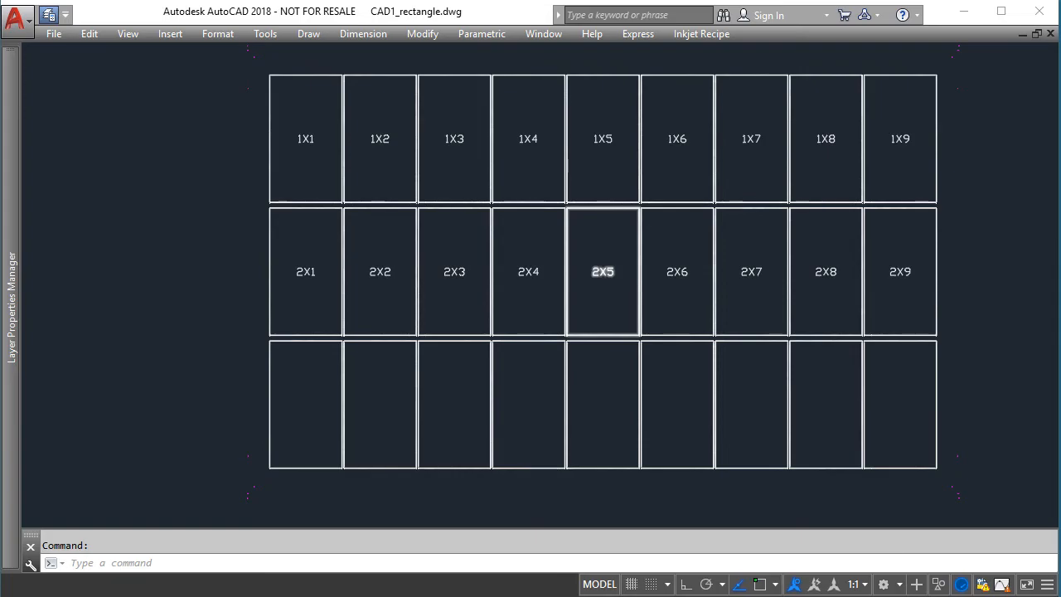